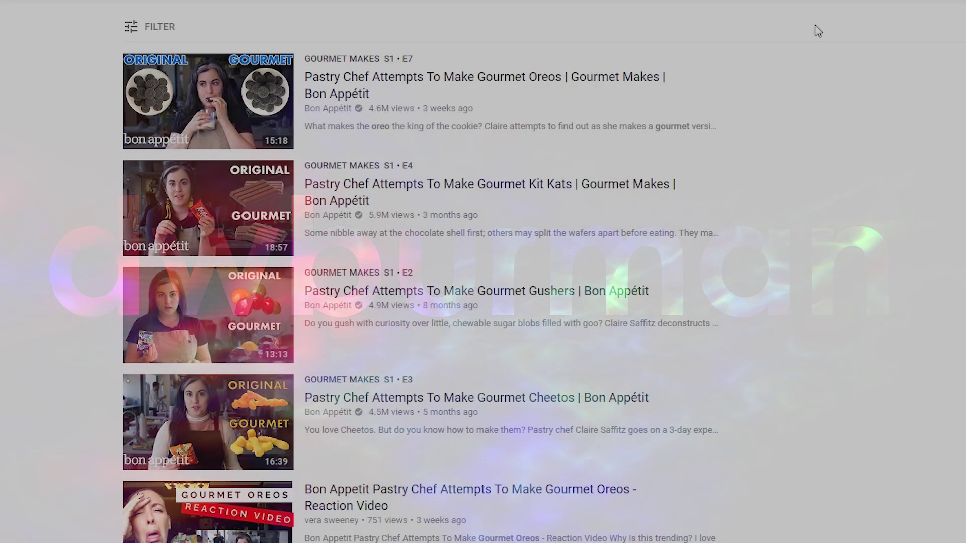
Play the 'Pastry Chef Attempts To Make Gourmet Oreos' video from the gourmet oreo results.
mouse_move(505, 79)
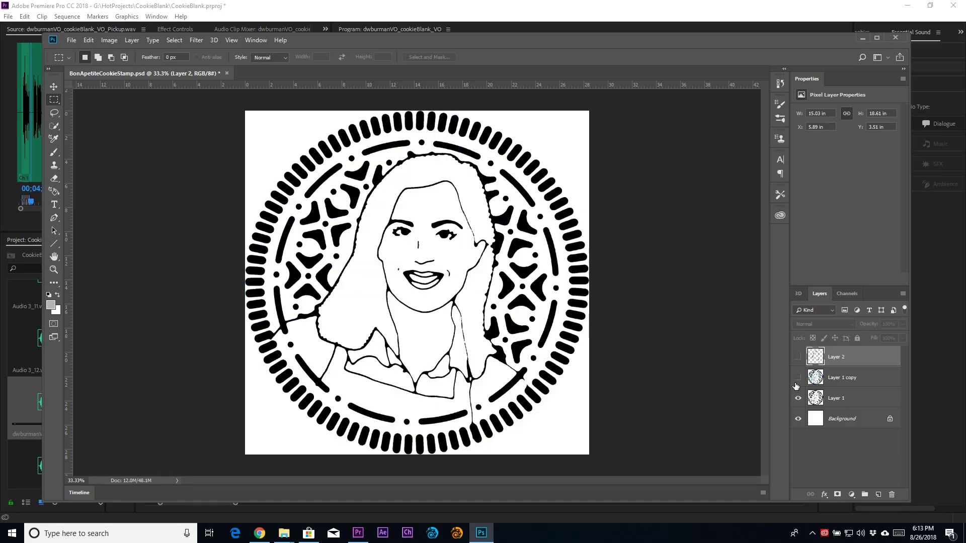
Make Layer 2 visible so halftone dots fill the portrait's hair.
click(798, 357)
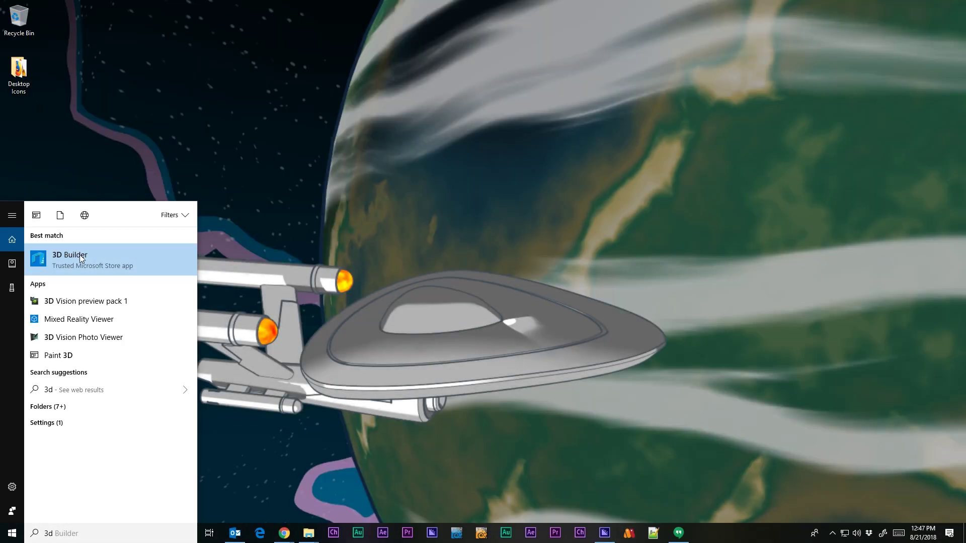
Launch 3D Builder from the Start search results and reposition its window.
click(79, 258)
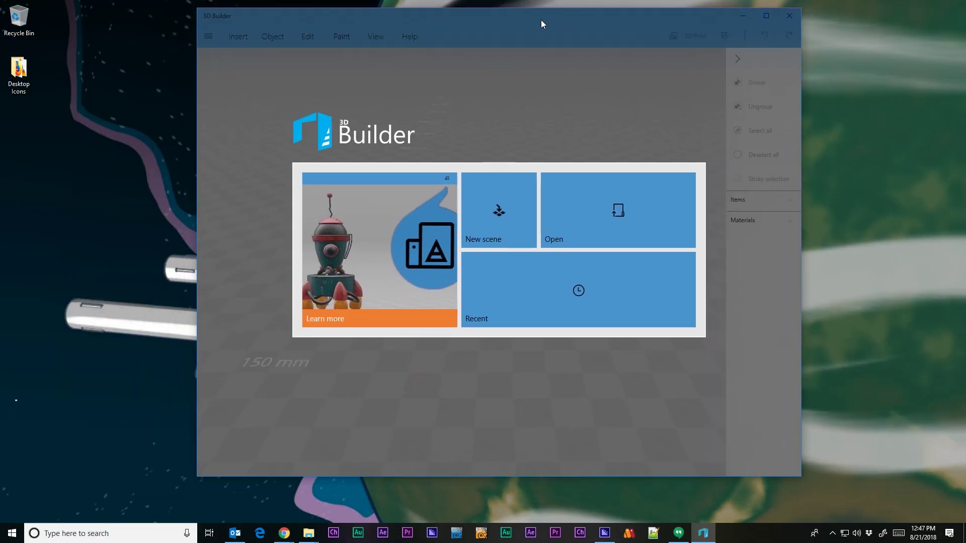
drag(541, 24, 480, 46)
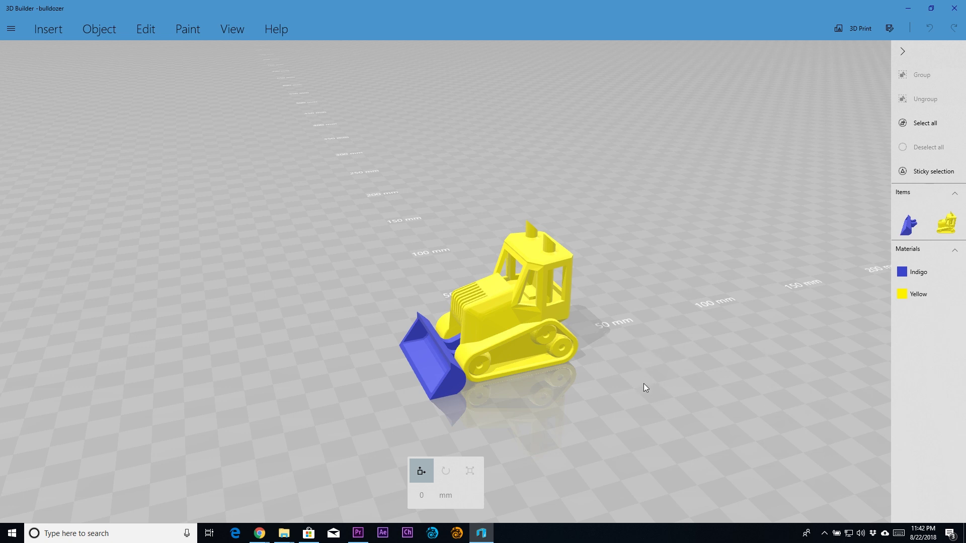
Orbit, pan and zoom around the bulldozer, then return to the start screen.
drag(624, 409, 562, 390)
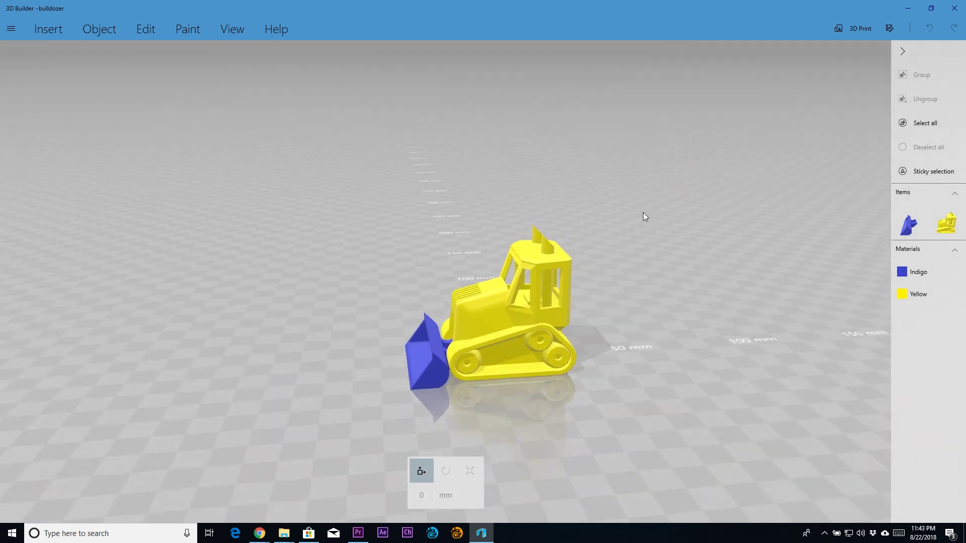
right_drag(642, 254, 628, 223)
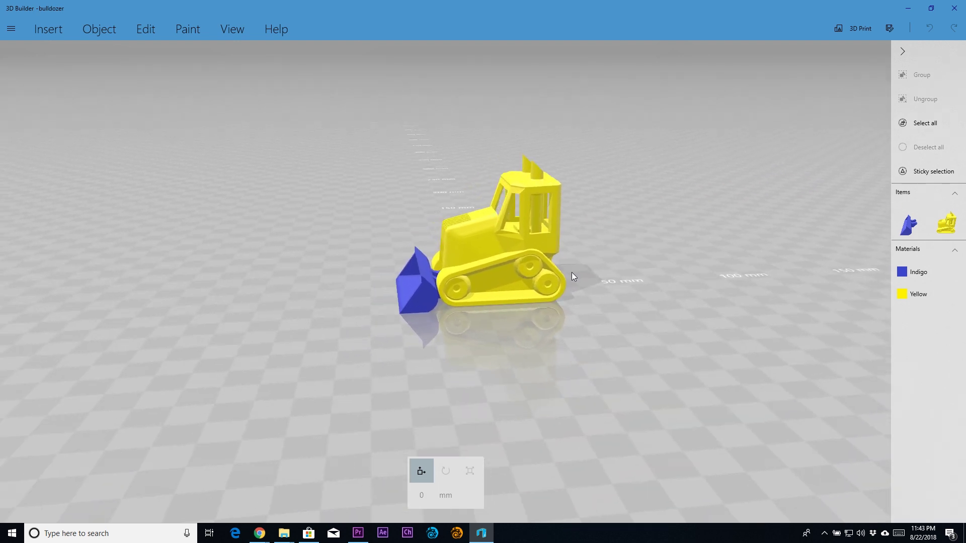
scroll(571, 273, down, 2)
scroll(571, 273, up, 4)
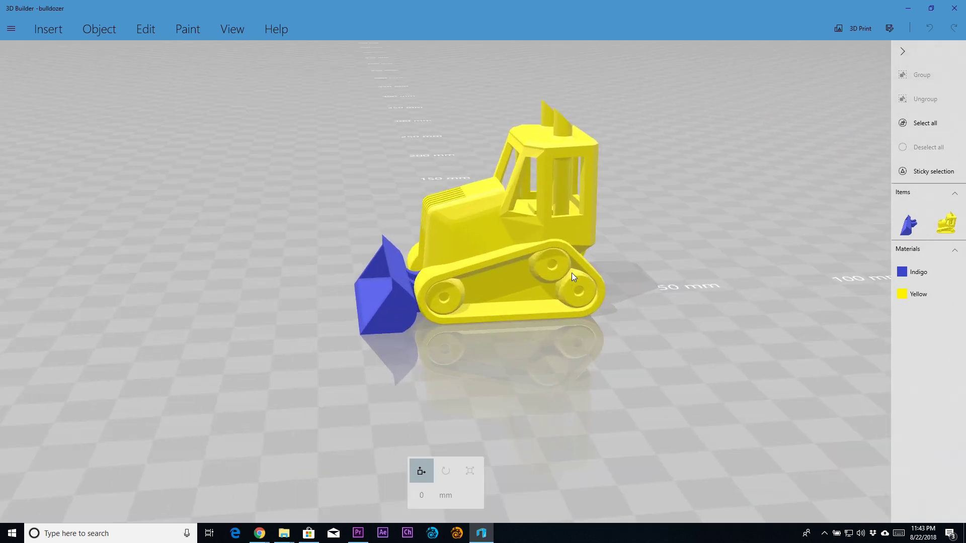
scroll(572, 273, down, 2)
scroll(571, 273, up, 3)
mouse_move(942, 217)
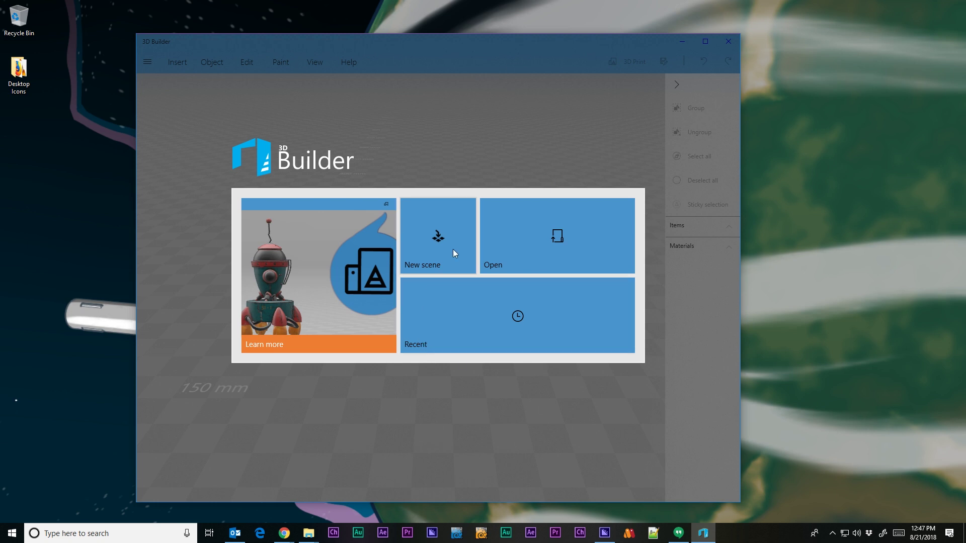
Start a new scene and open CookieBUck.png through Insert > Add > Load image.
click(452, 250)
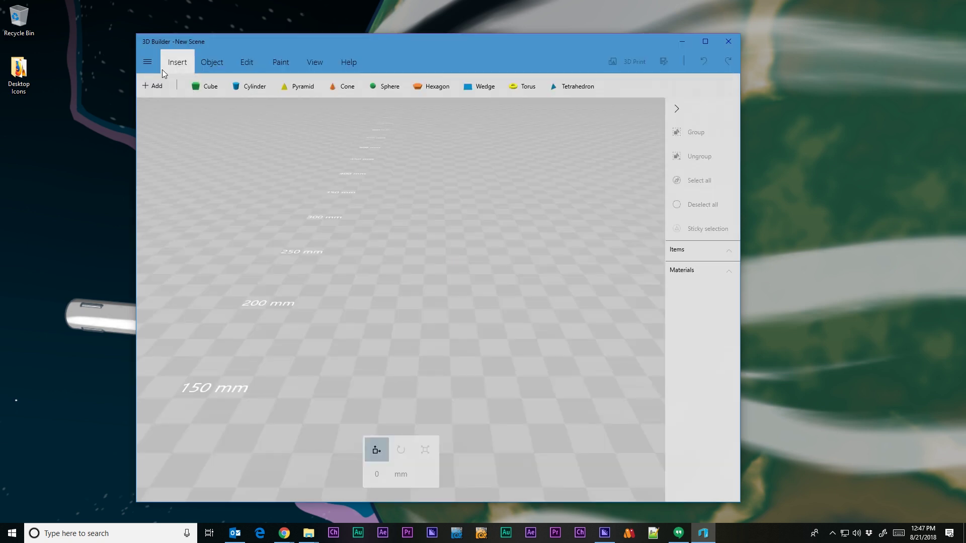
click(156, 87)
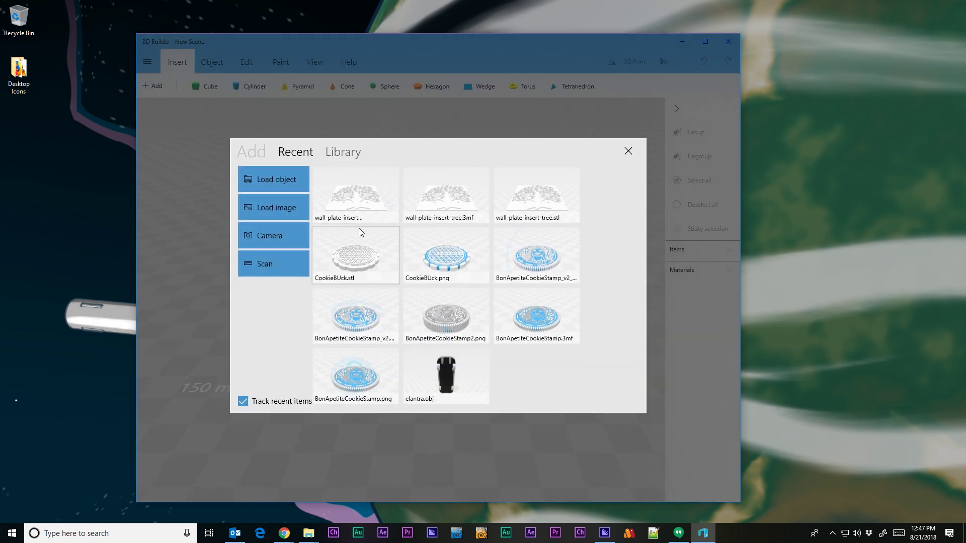
click(282, 204)
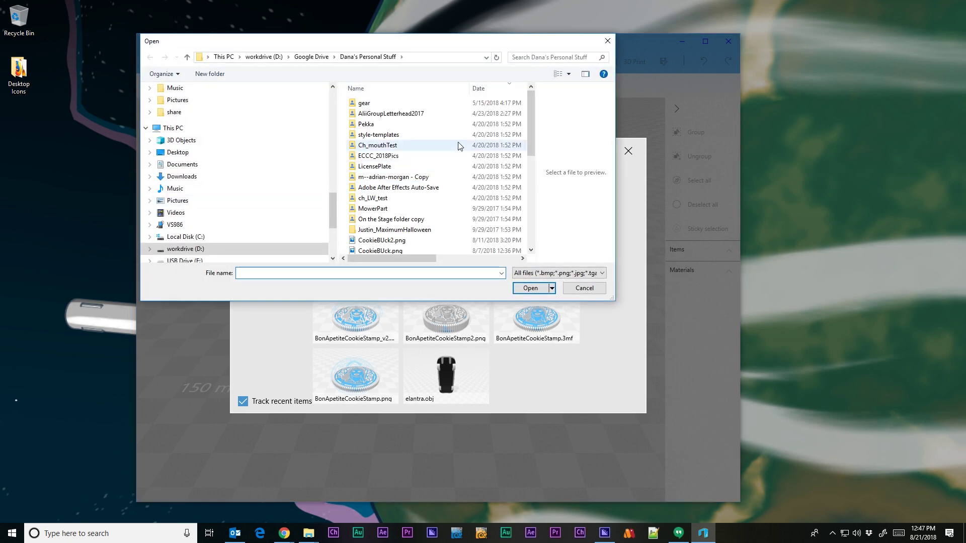
drag(531, 133, 529, 164)
click(445, 165)
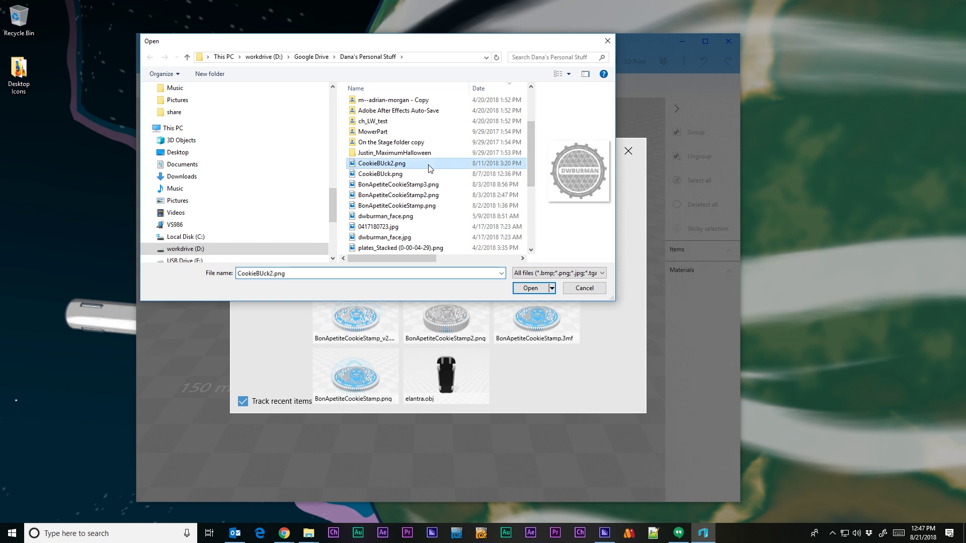
click(376, 175)
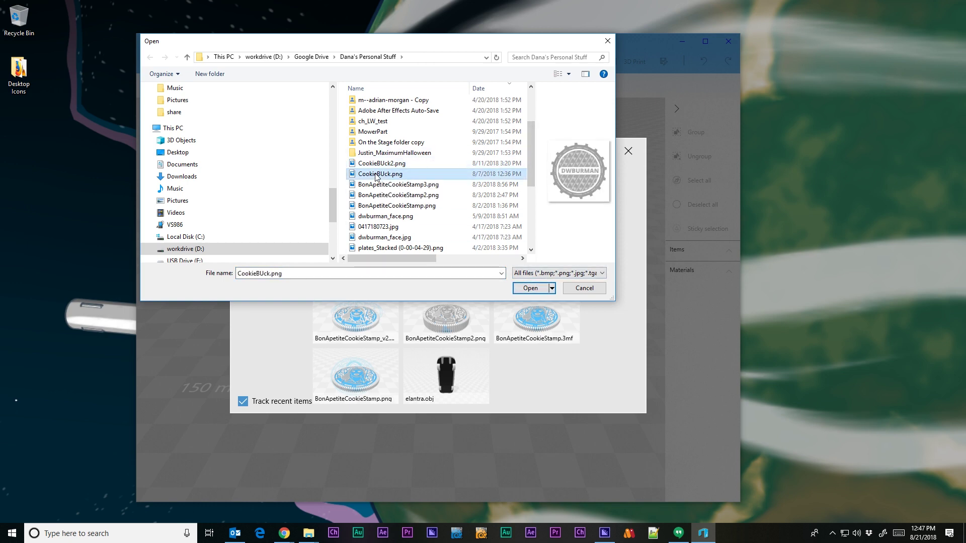
click(525, 289)
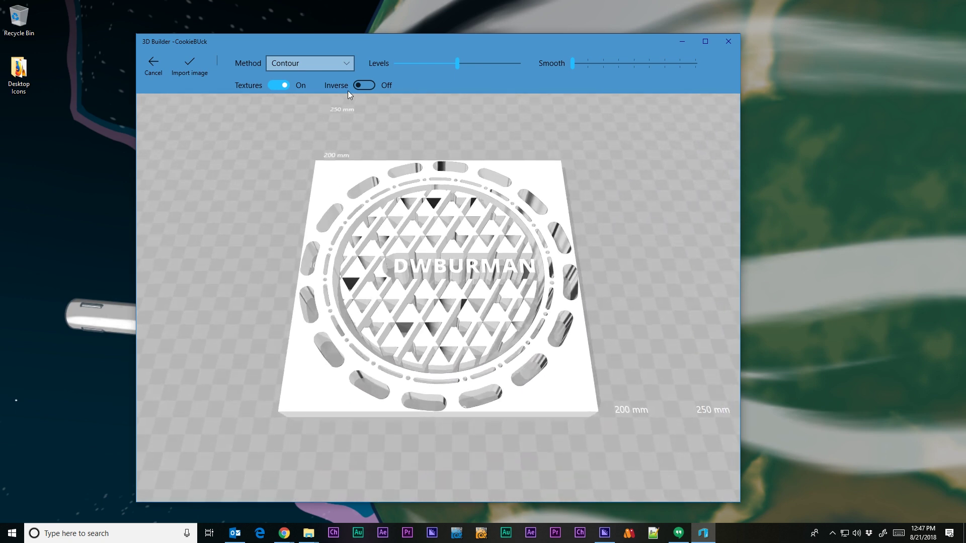
Import the cookie image with Inverse on and Textures off, then repair the invalid model.
click(361, 86)
click(275, 85)
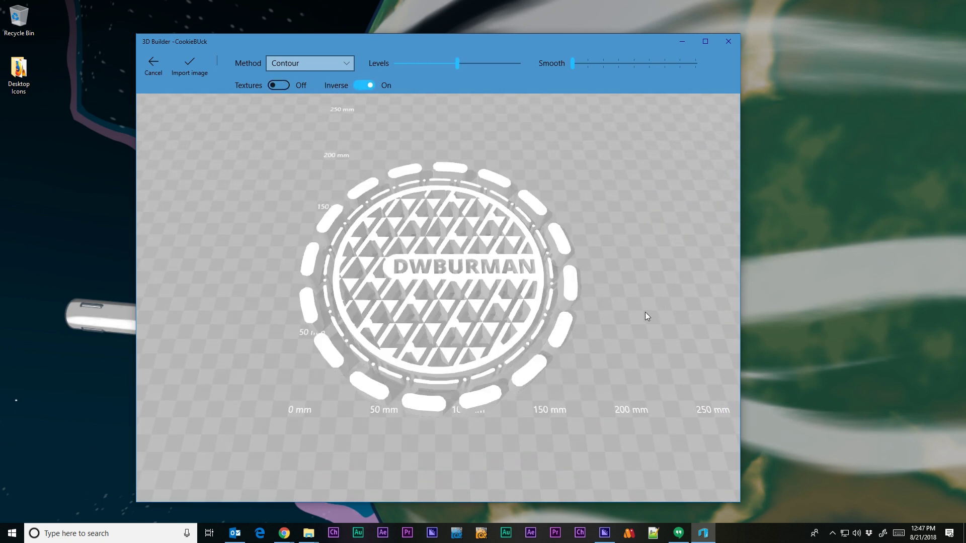
mouse_move(645, 312)
mouse_down()
mouse_move(657, 204)
mouse_move(642, 248)
mouse_move(638, 327)
mouse_up()
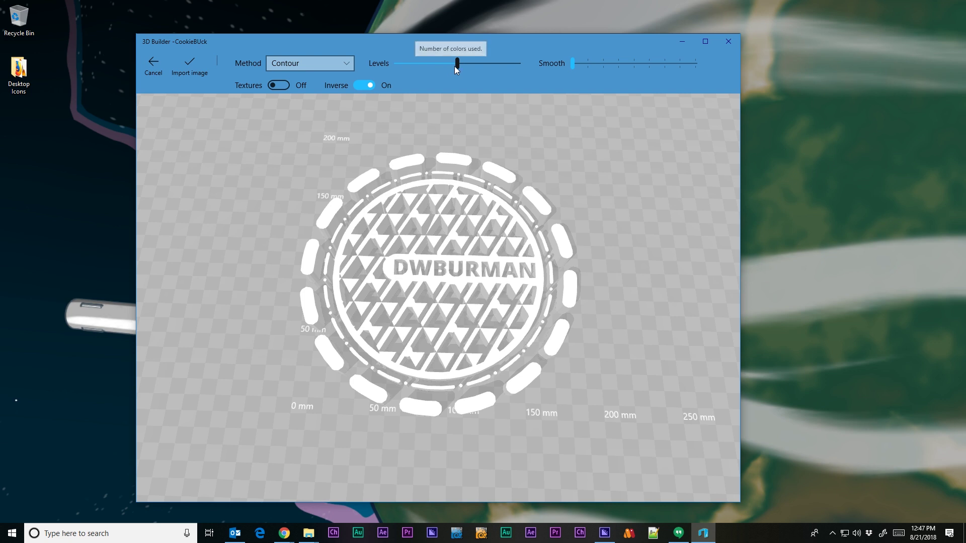
click(190, 65)
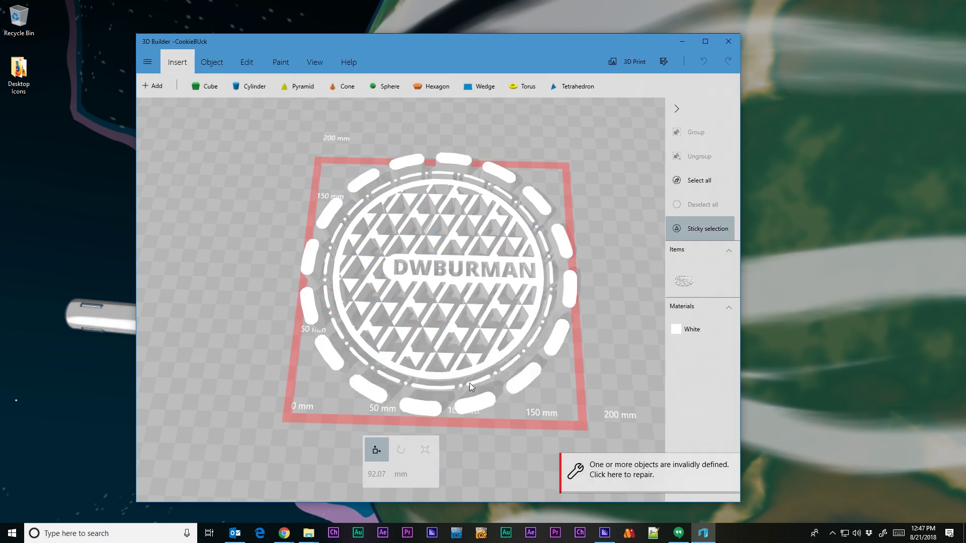
click(626, 475)
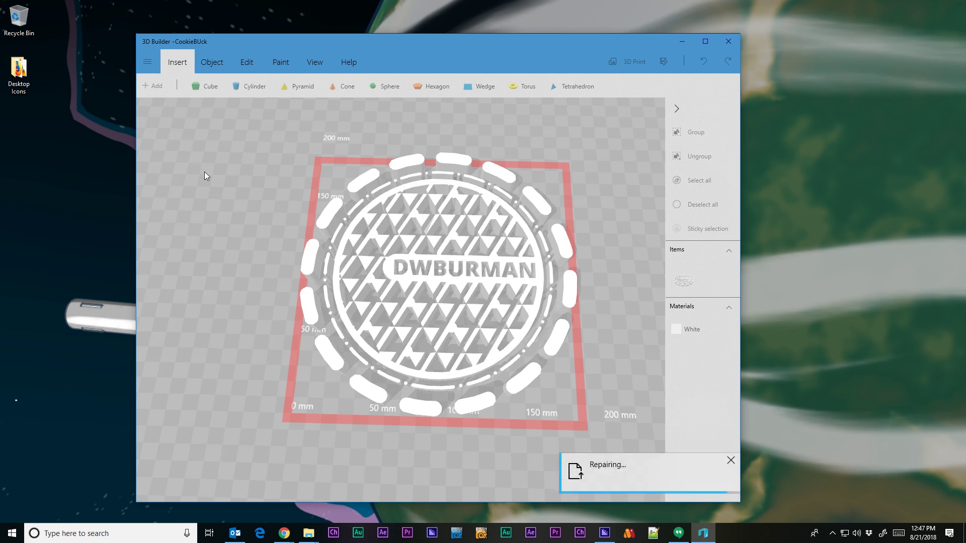
drag(310, 214, 280, 250)
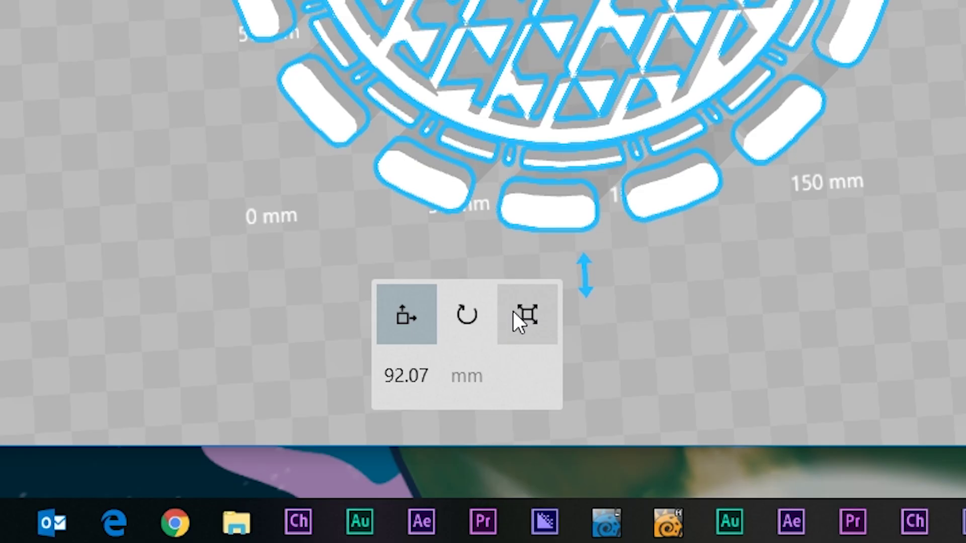
Unlock proportions and scale the cookie to 45 mm in both horizontal dimensions.
click(419, 448)
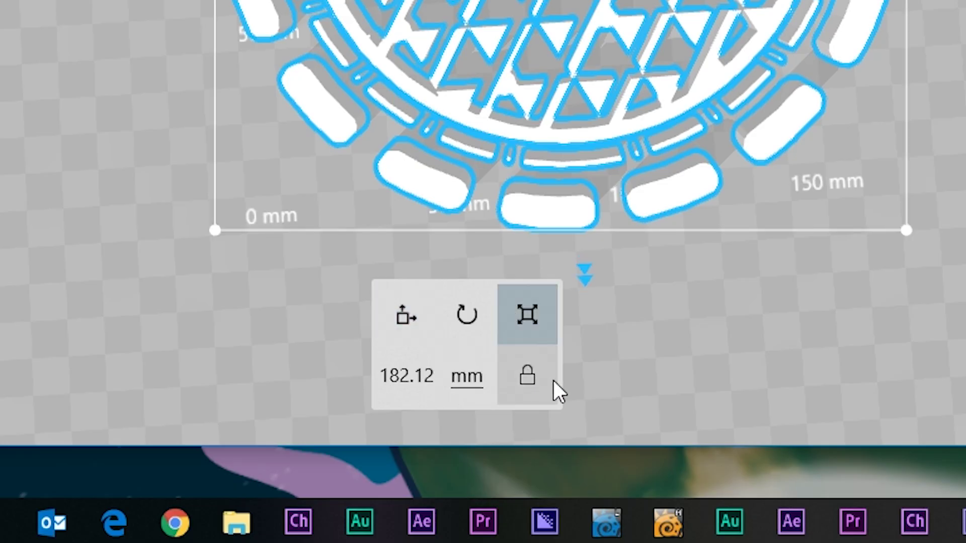
click(518, 378)
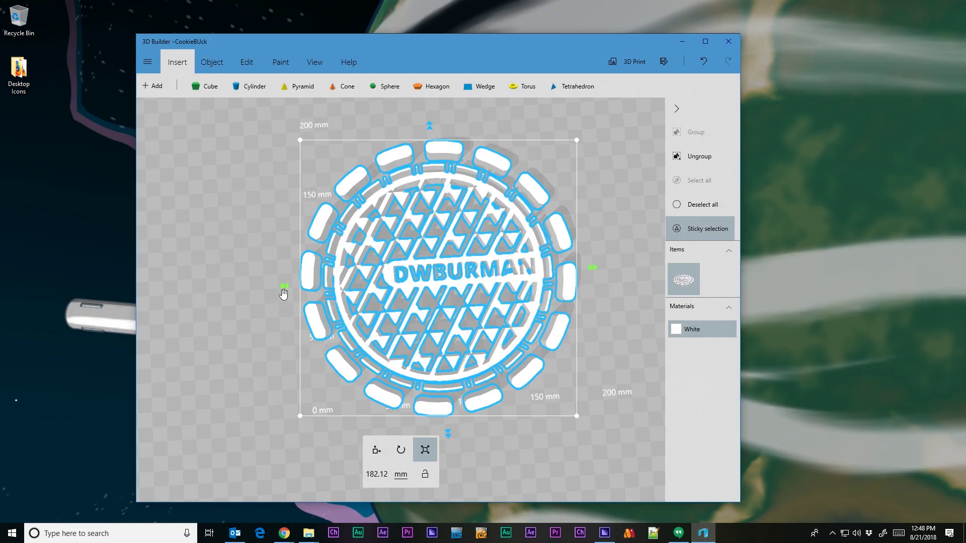
click(382, 477)
text(45)
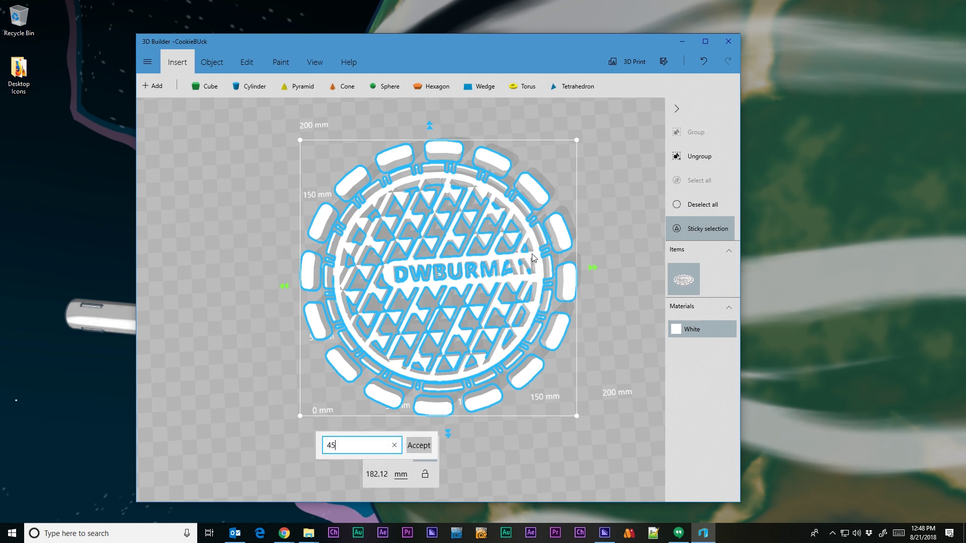
key(Tab)
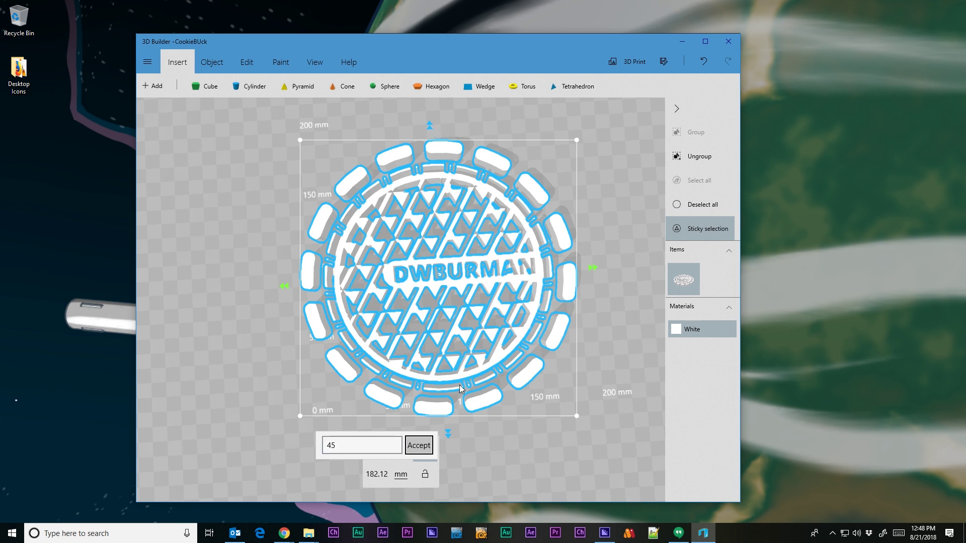
key(Return)
click(426, 129)
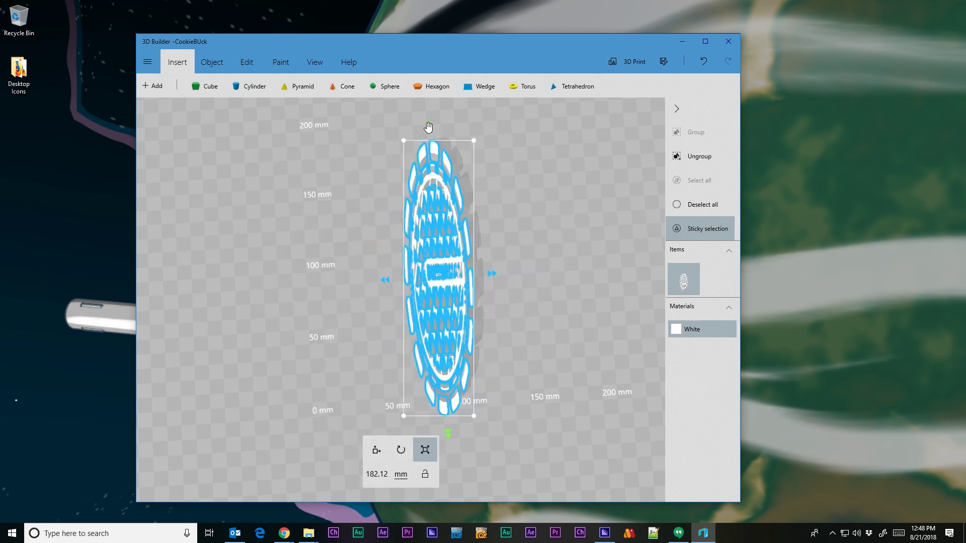
click(371, 475)
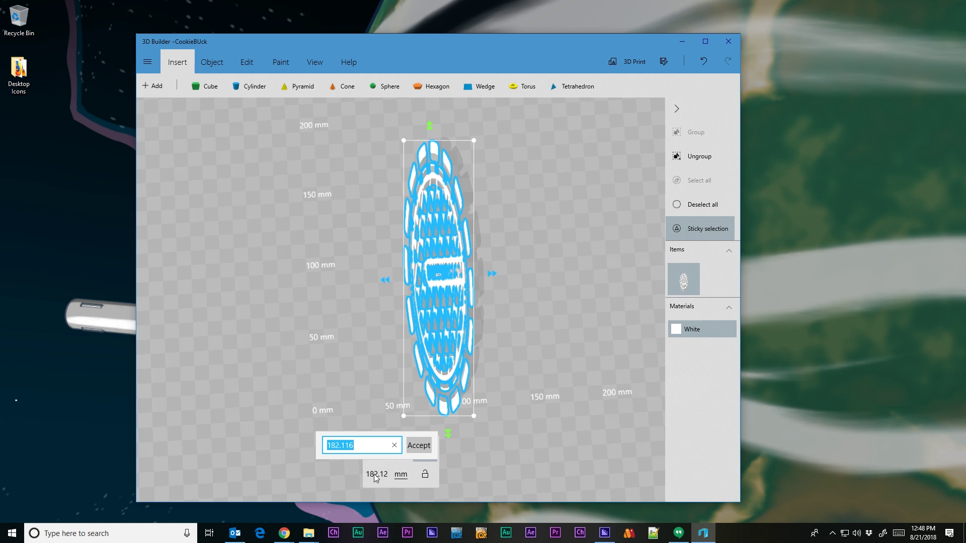
text(45)
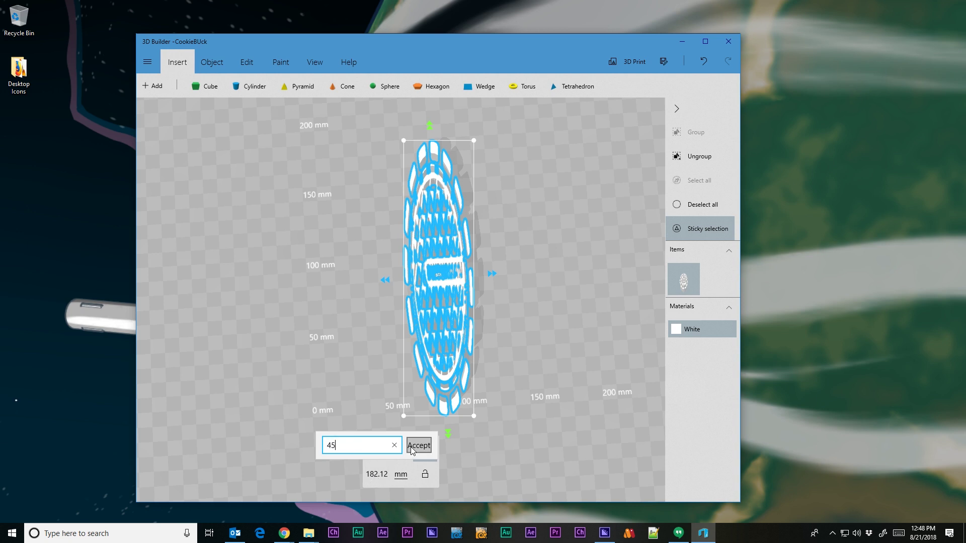
click(418, 445)
From a side view, set the cookie's height to 3.5 mm.
middle_drag(608, 430, 497, 389)
right_drag(497, 388, 407, 284)
right_drag(476, 300, 443, 237)
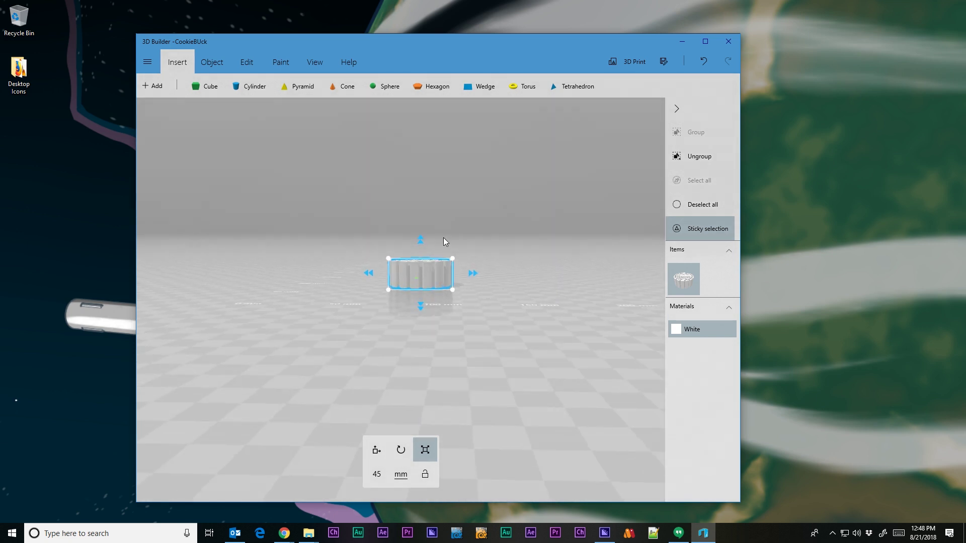
click(421, 240)
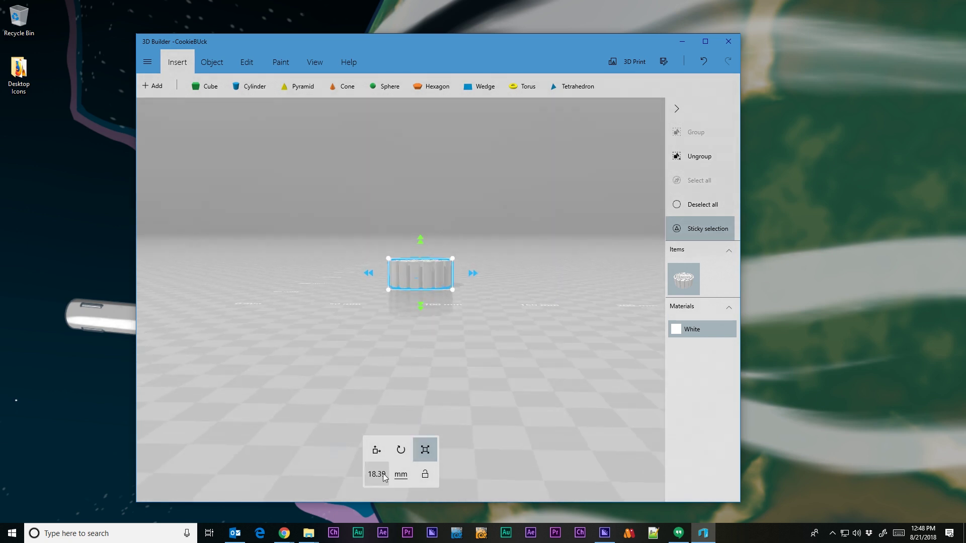
click(376, 473)
text(3.5)
key(Return)
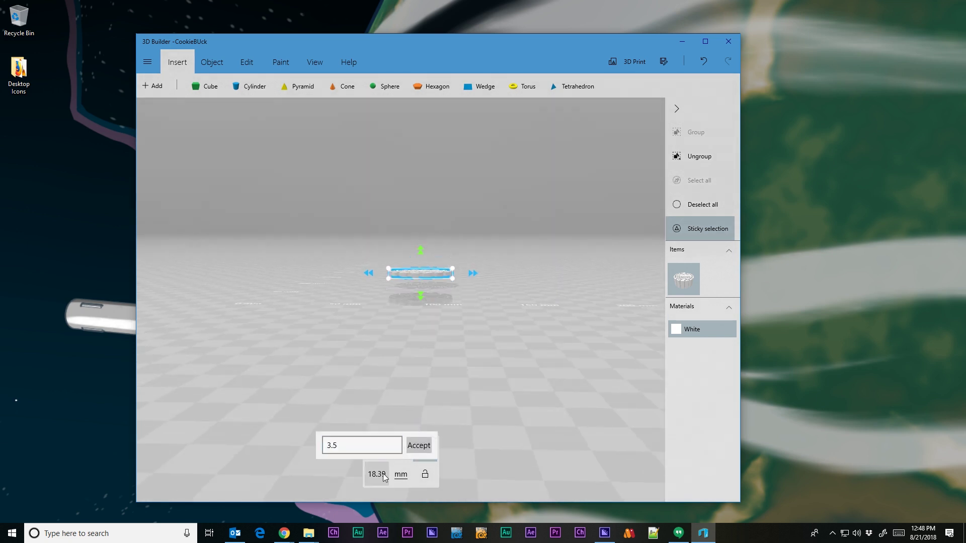
right_drag(416, 410, 336, 455)
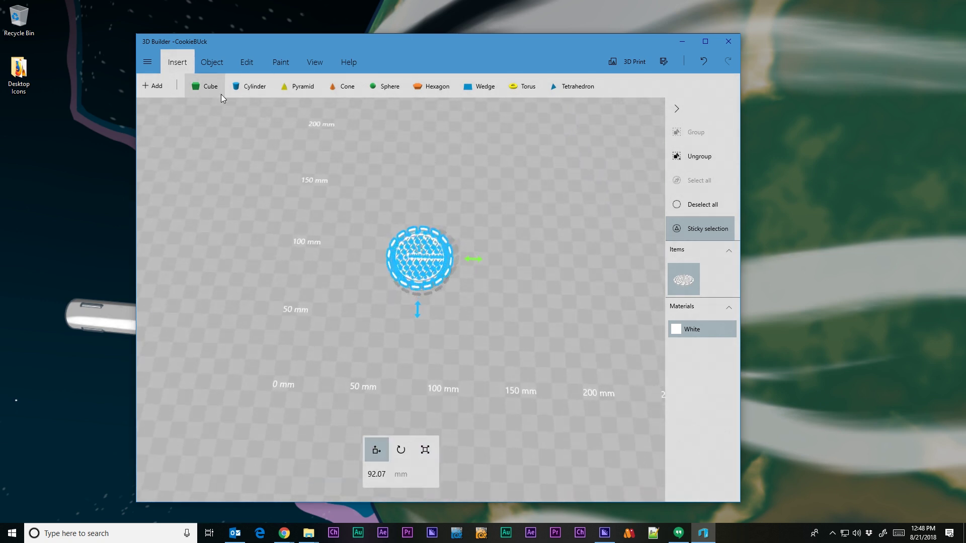
Insert a cylinder and size it to 43 mm in both width dimensions.
click(253, 87)
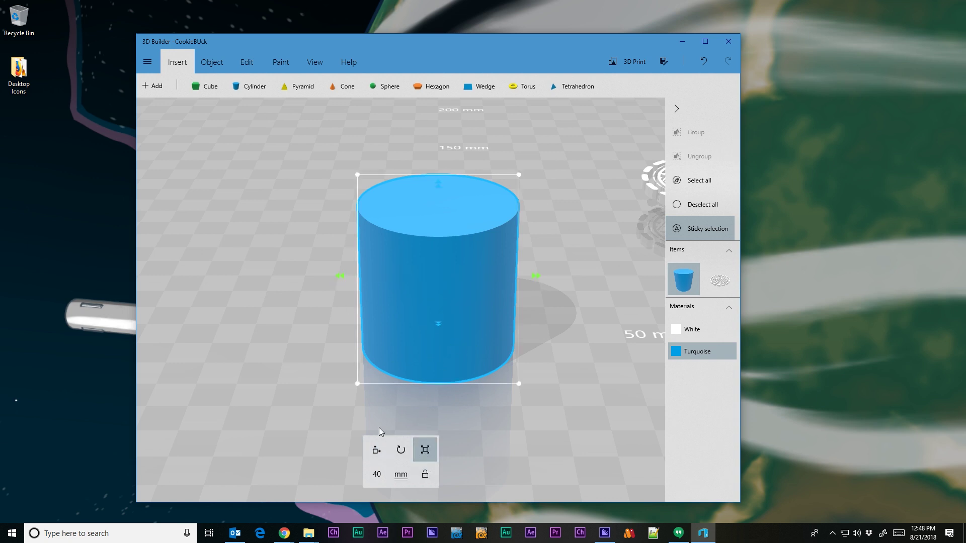
click(381, 475)
text(43)
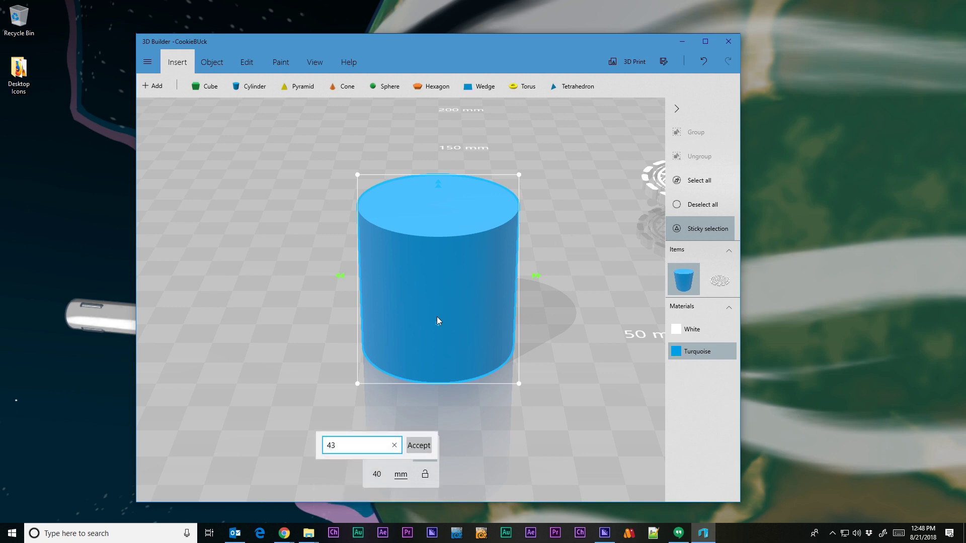
click(418, 445)
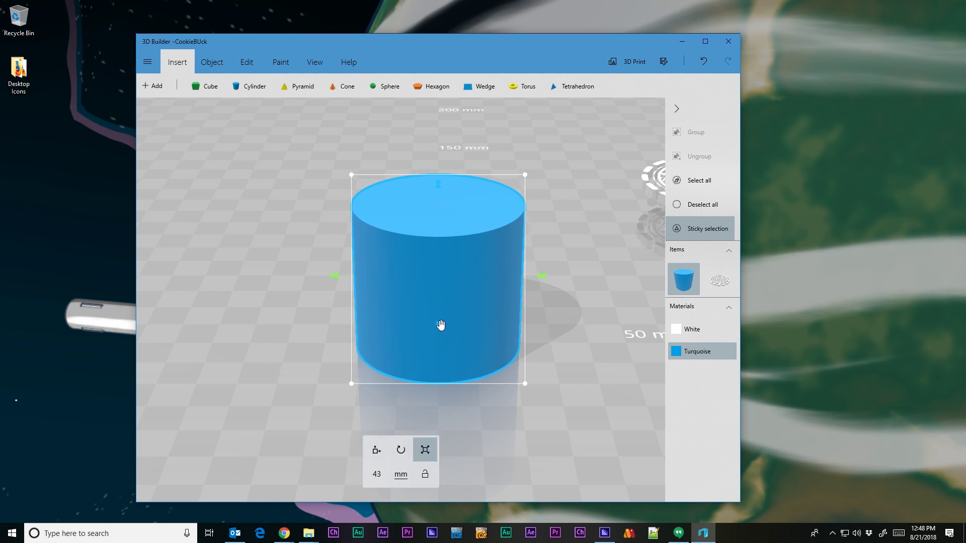
click(378, 475)
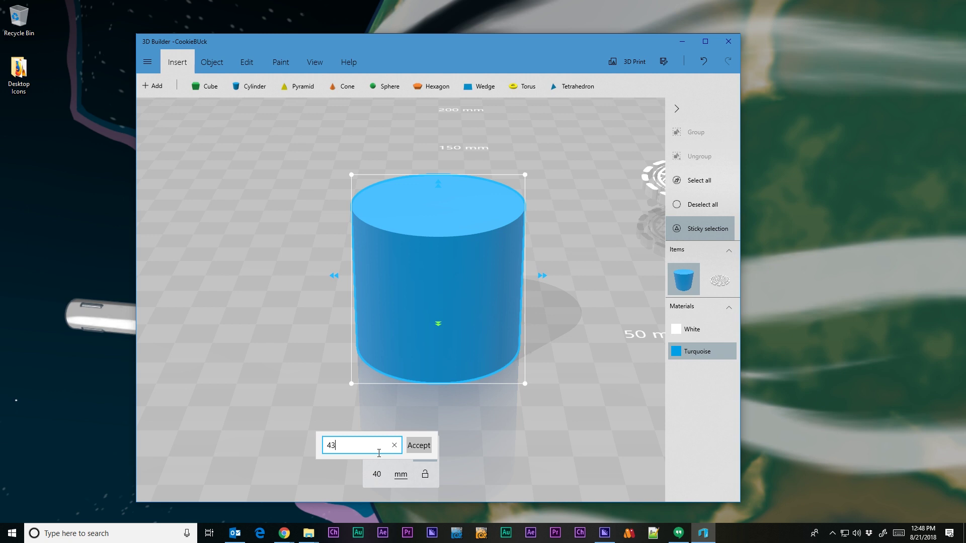
click(418, 445)
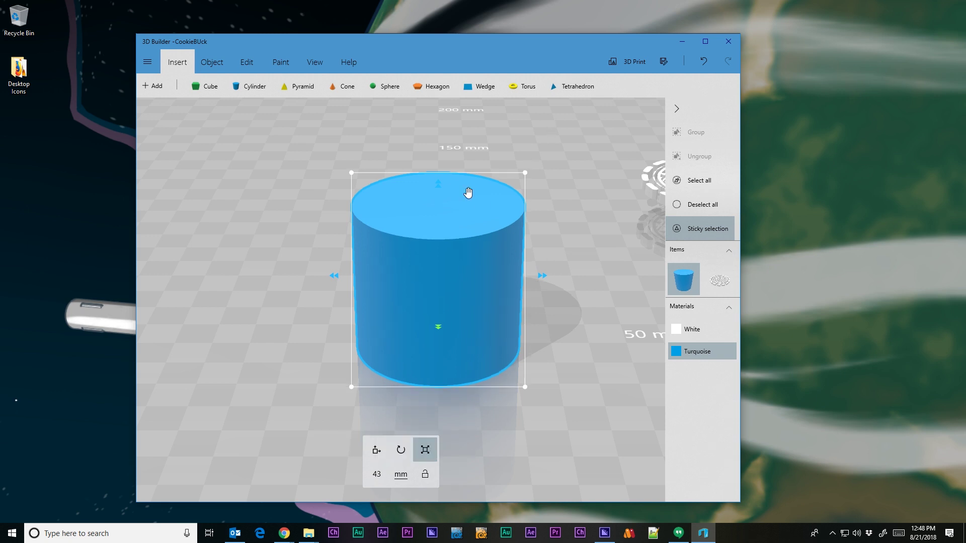
From a front view, set the cylinder's height to 2.5 mm.
drag(563, 397, 512, 363)
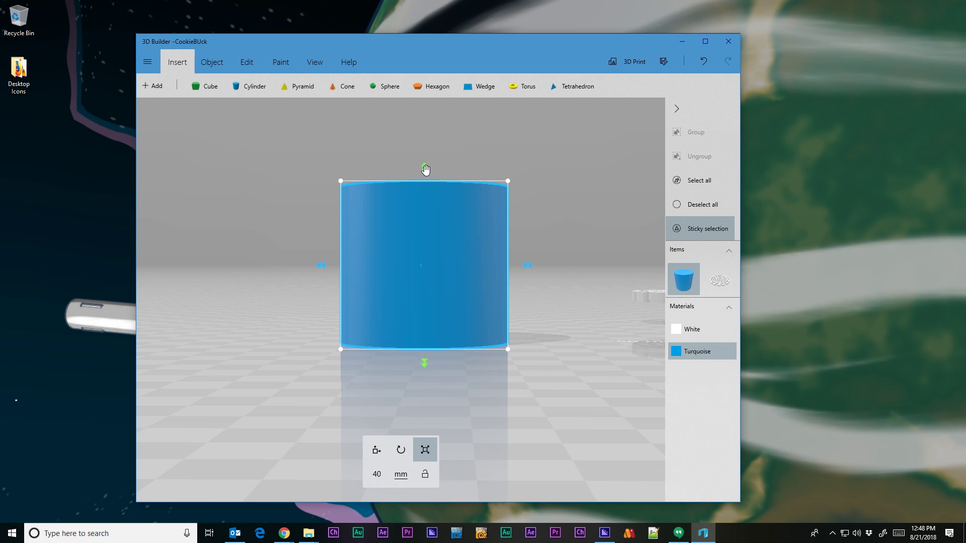
click(376, 475)
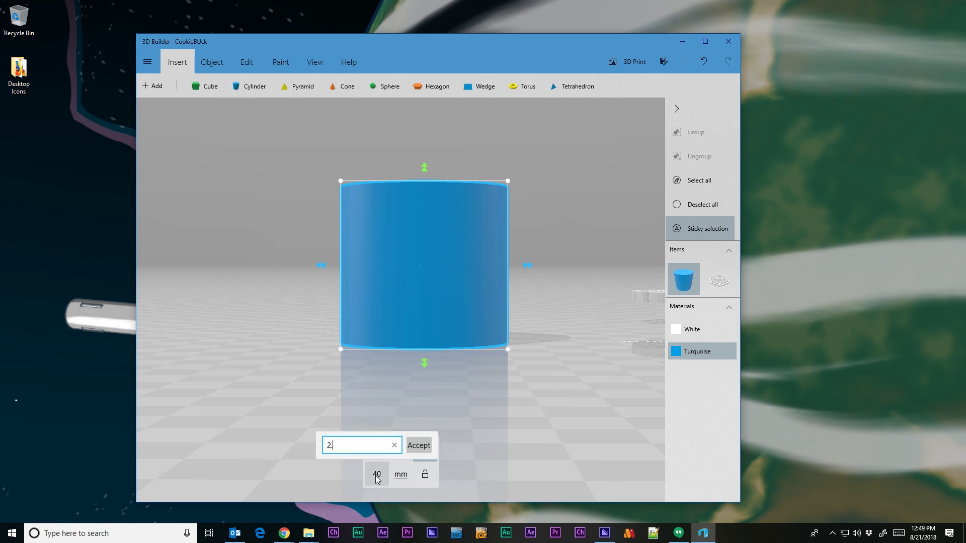
click(414, 445)
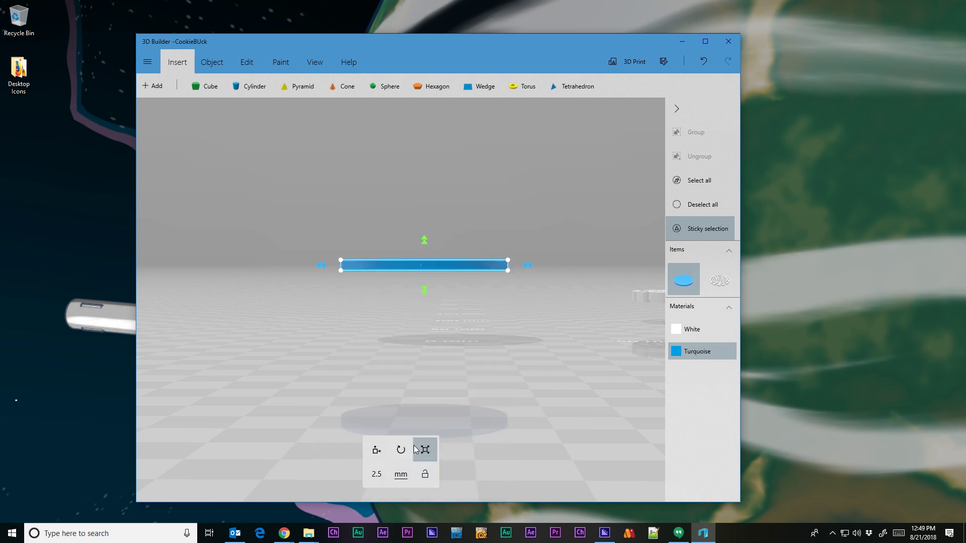
With the Move tool, drag the turquoise disc up and right toward the cookie stamp.
click(376, 449)
drag(433, 322, 461, 463)
scroll(496, 303, down, 3)
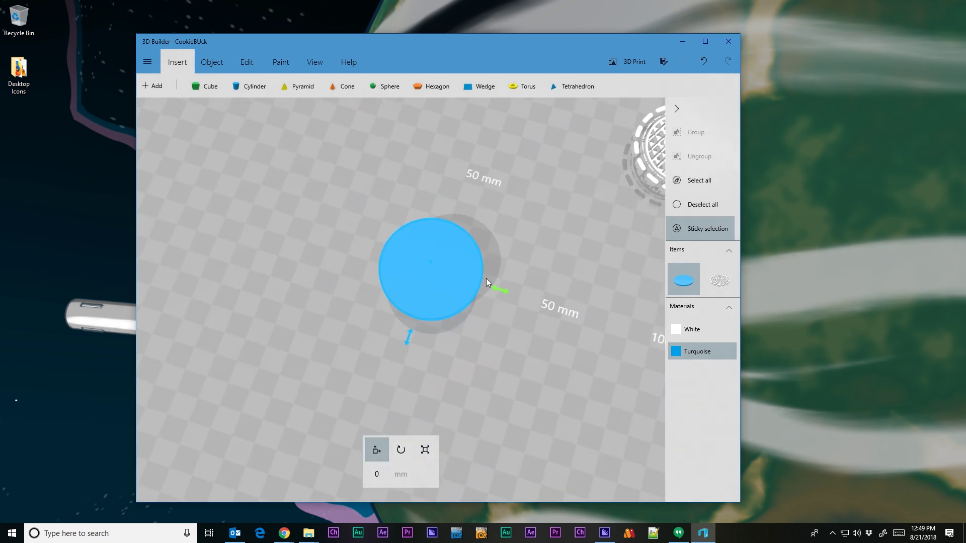
drag(440, 280, 565, 221)
drag(495, 366, 518, 273)
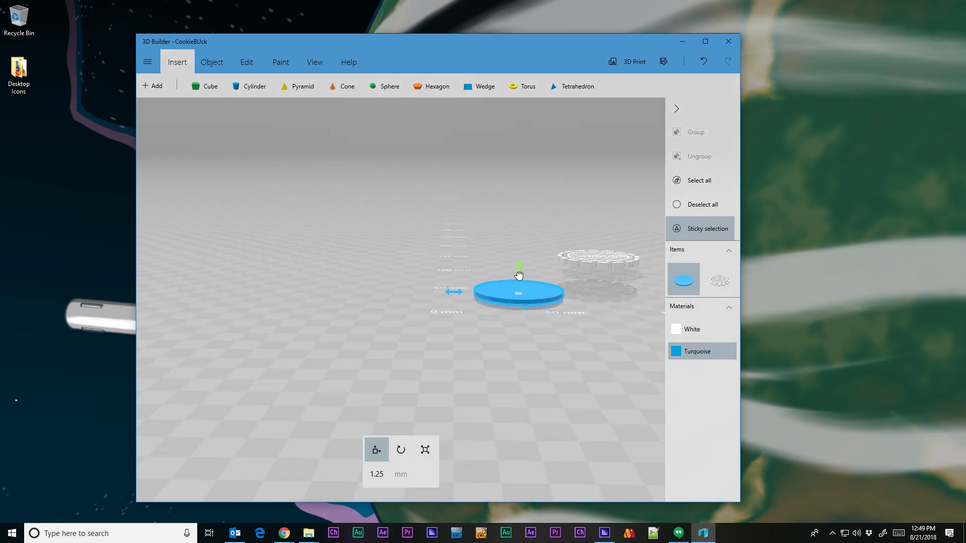
Select only the cookie, drag it onto the disc and nudge it into alignment.
click(597, 261)
scroll(533, 373, up, 5)
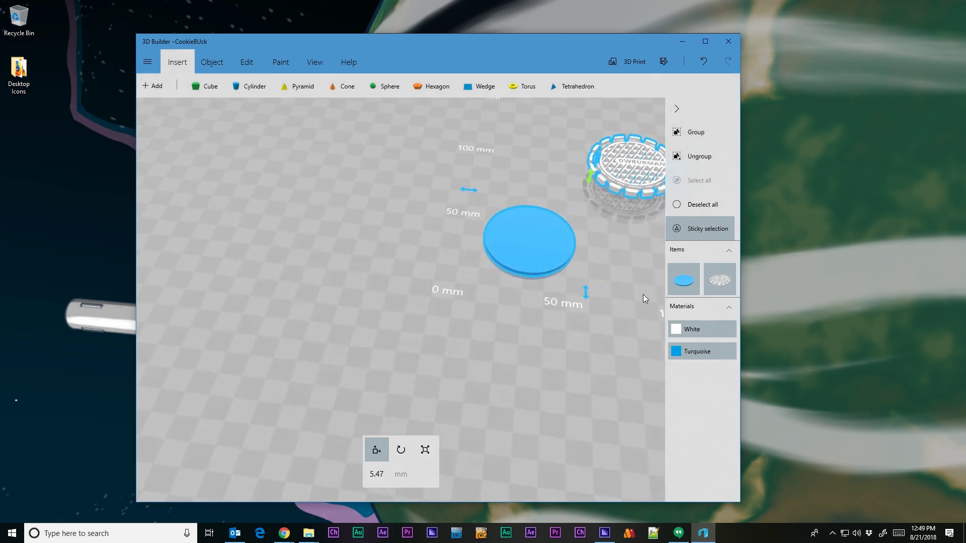
click(710, 277)
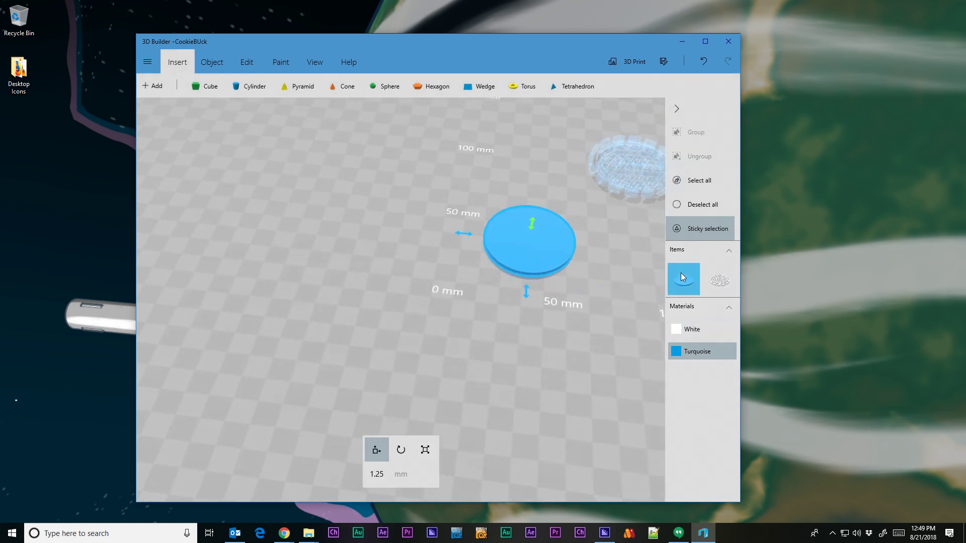
click(716, 278)
drag(624, 160, 527, 228)
right_drag(467, 352, 528, 120)
right_drag(553, 375, 561, 229)
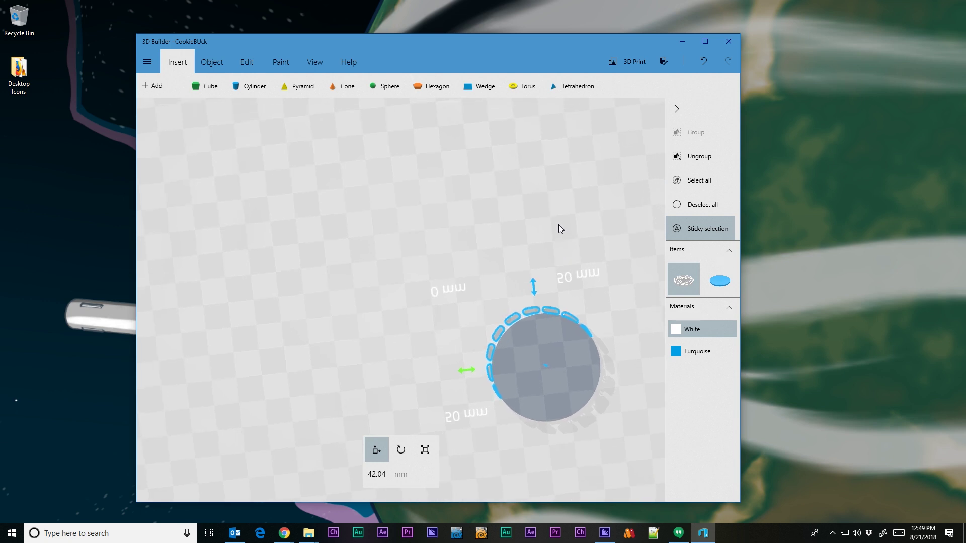
drag(534, 289, 536, 295)
mouse_move(462, 379)
mouse_down()
mouse_move(493, 371)
mouse_move(469, 378)
mouse_up()
Center the view, shift the cookie to centre it over the disc, and raise it along Z.
drag(492, 131, 427, 239)
click(315, 64)
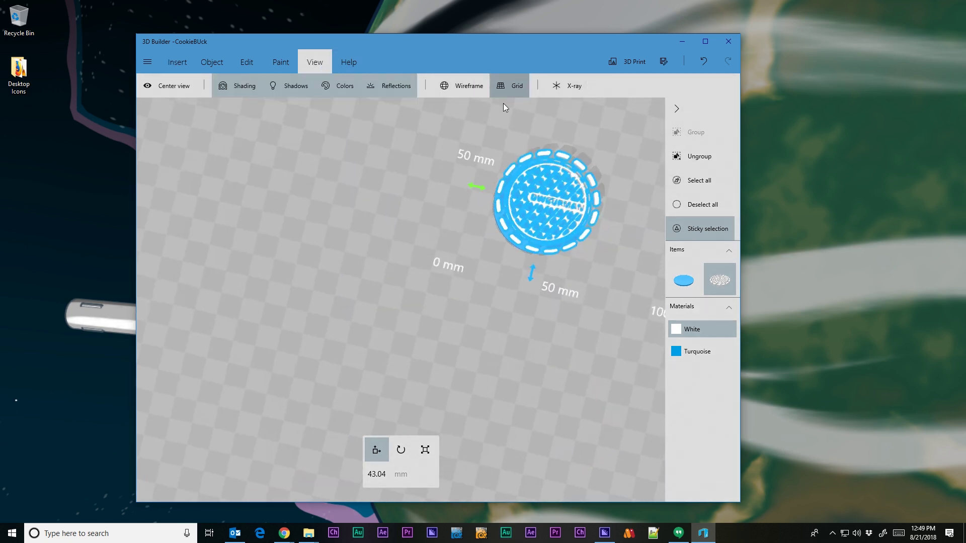
drag(494, 351, 465, 348)
click(171, 86)
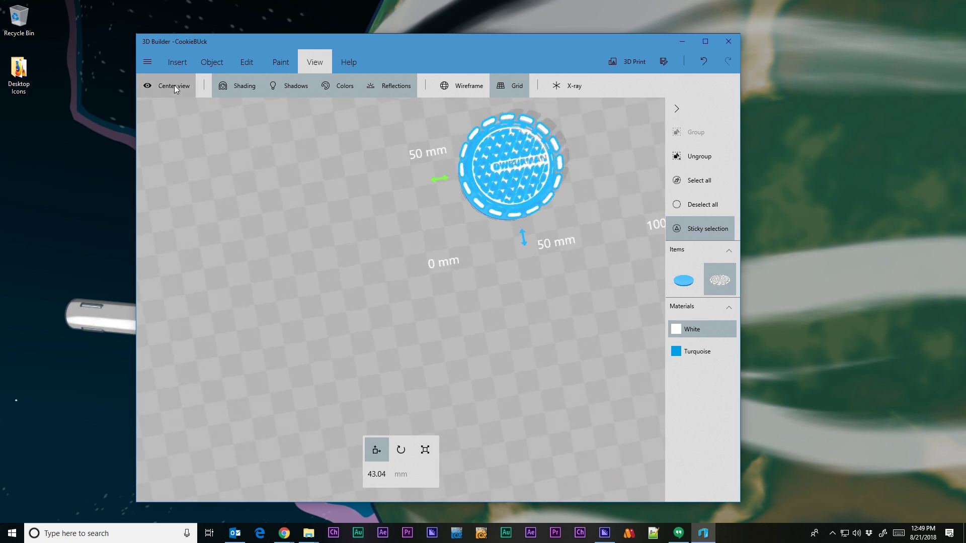
drag(535, 370, 548, 147)
drag(580, 267, 575, 266)
drag(420, 129, 430, 122)
drag(536, 144, 498, 304)
Lower the cookie model along Z until it rests on the turquoise disc.
click(452, 270)
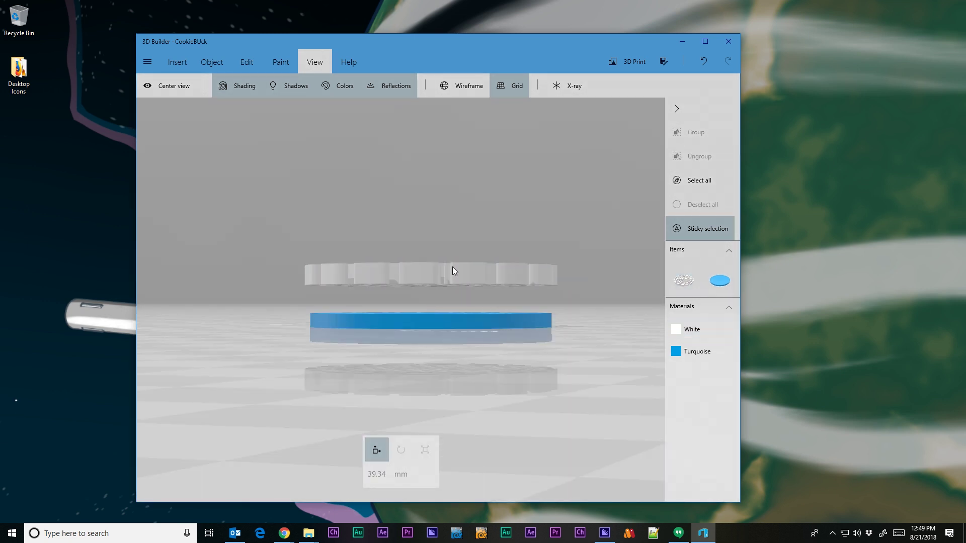
click(449, 275)
drag(432, 307, 446, 347)
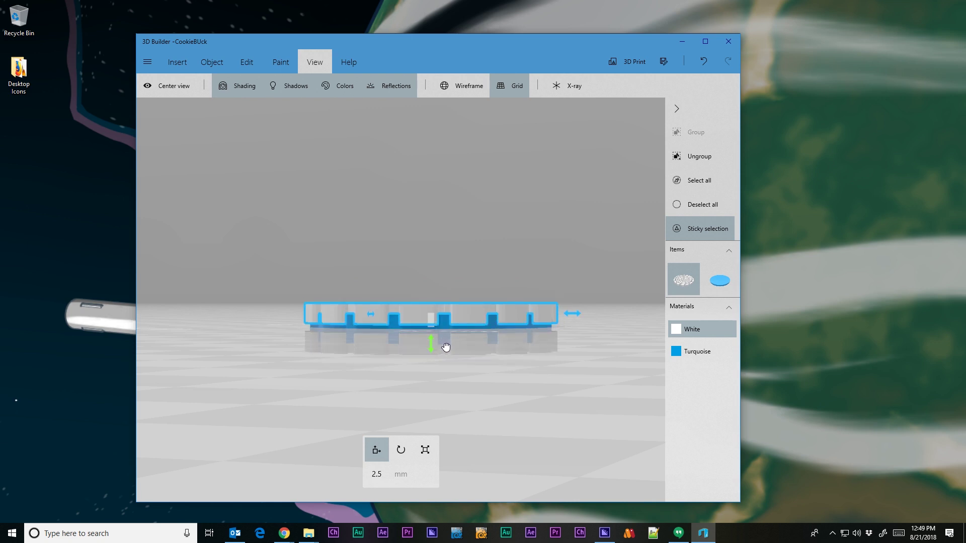
scroll(463, 367, up, 3)
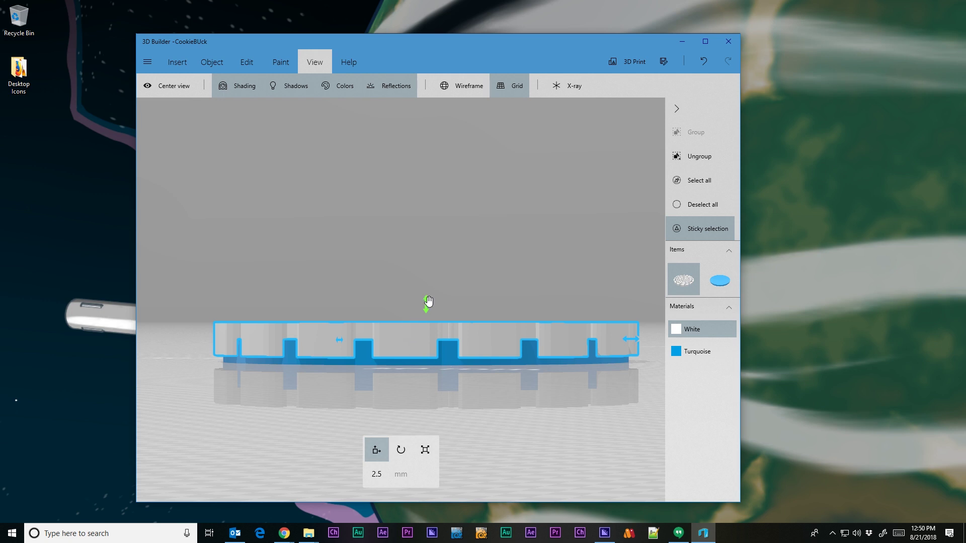
drag(425, 302, 427, 305)
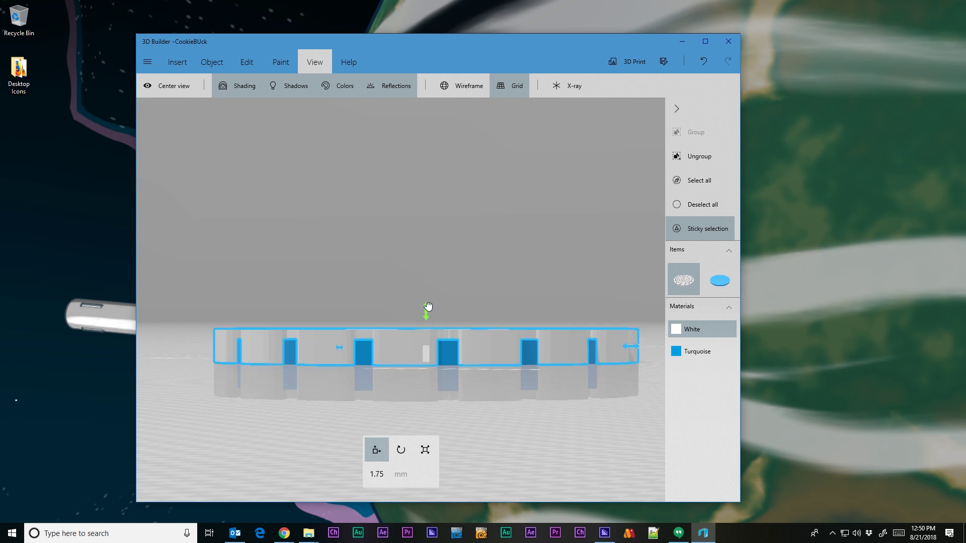
Scale the disc's height up to about 3.14 mm, then select both objects.
click(450, 350)
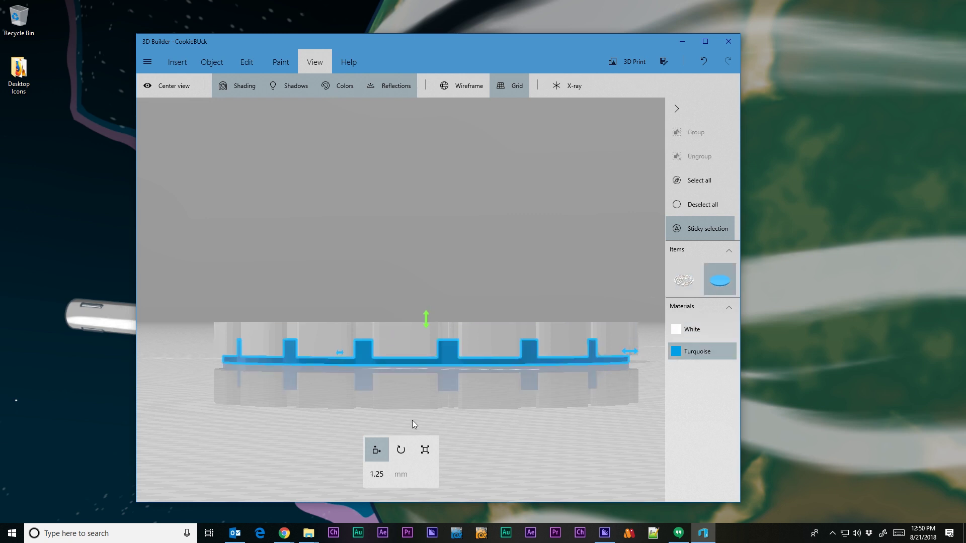
click(426, 451)
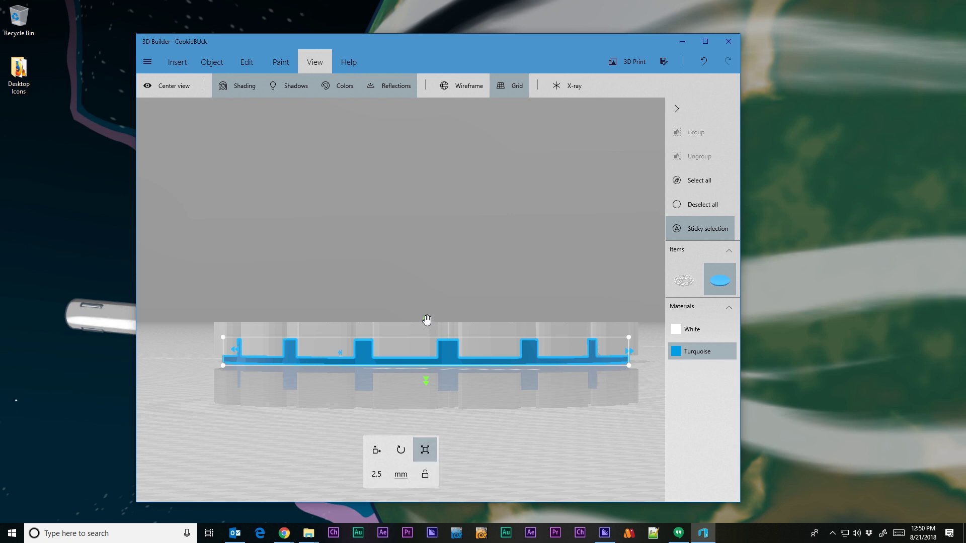
drag(427, 320, 426, 315)
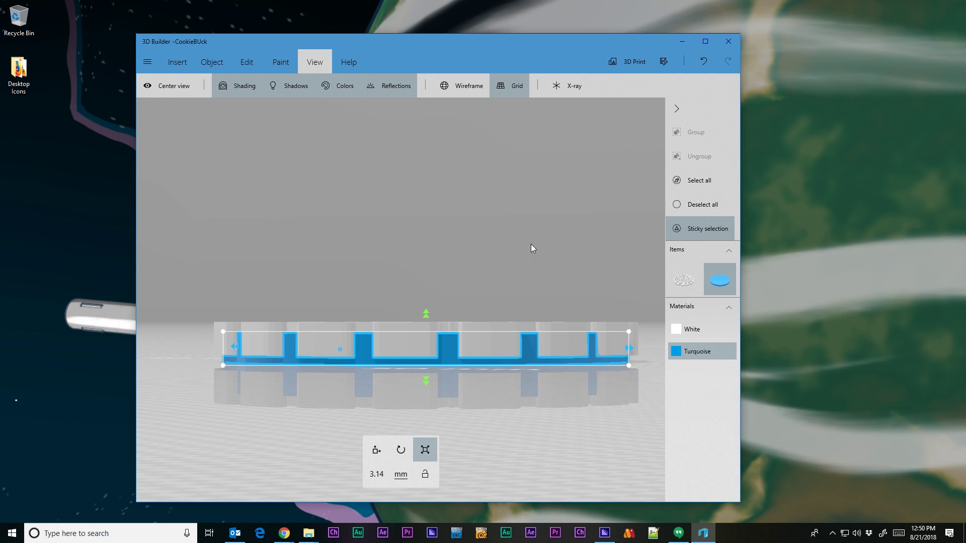
right_drag(531, 247, 693, 317)
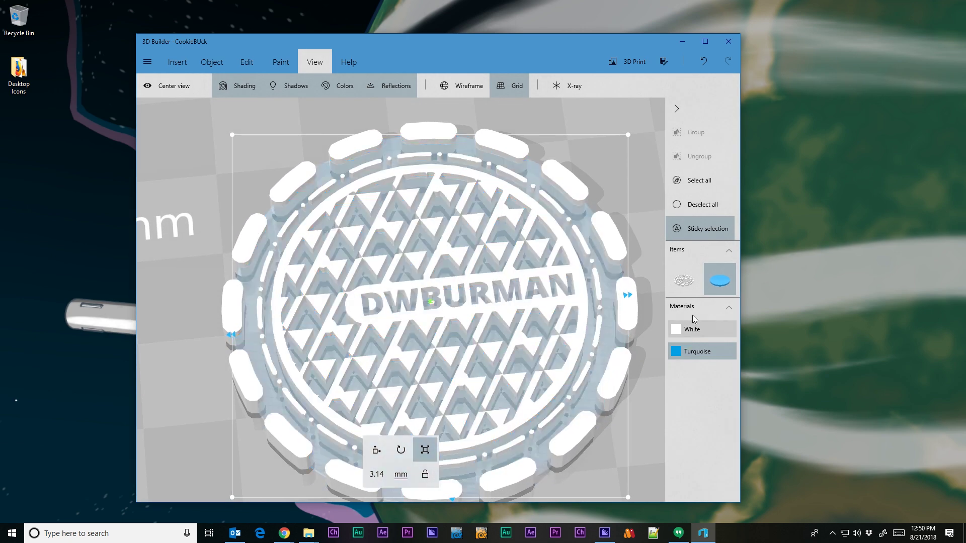
key(ctrl+a)
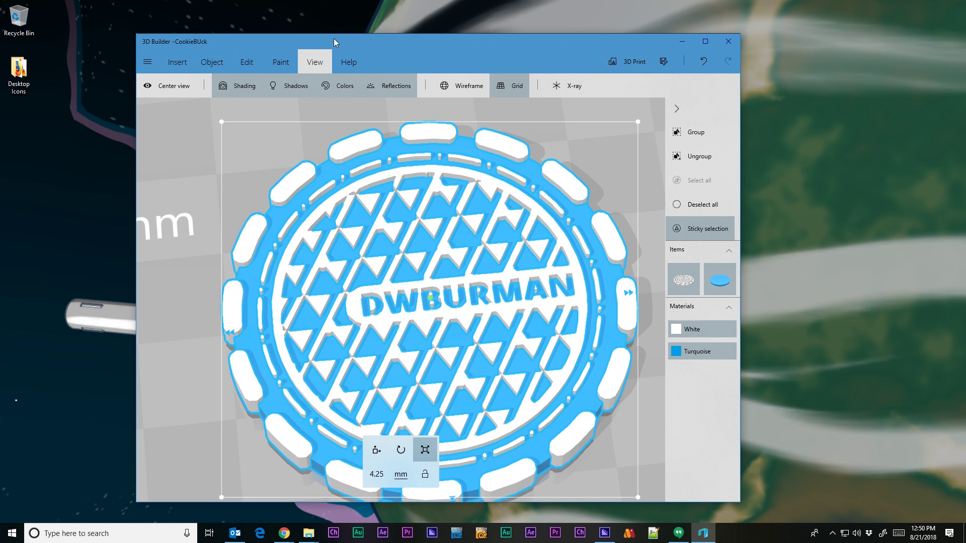
Merge the stamp and disc into one 4.25 mm-tall object, then bring up Save As.
click(246, 62)
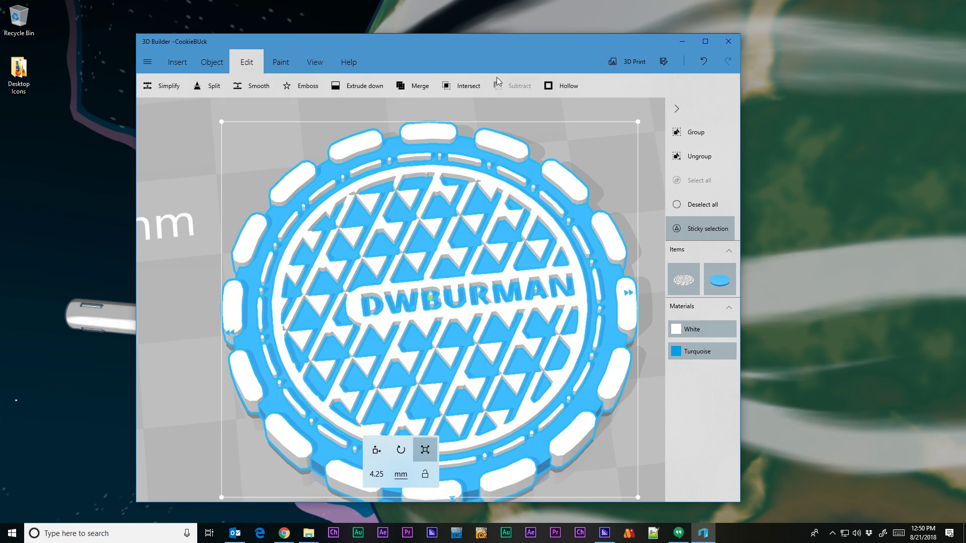
click(410, 86)
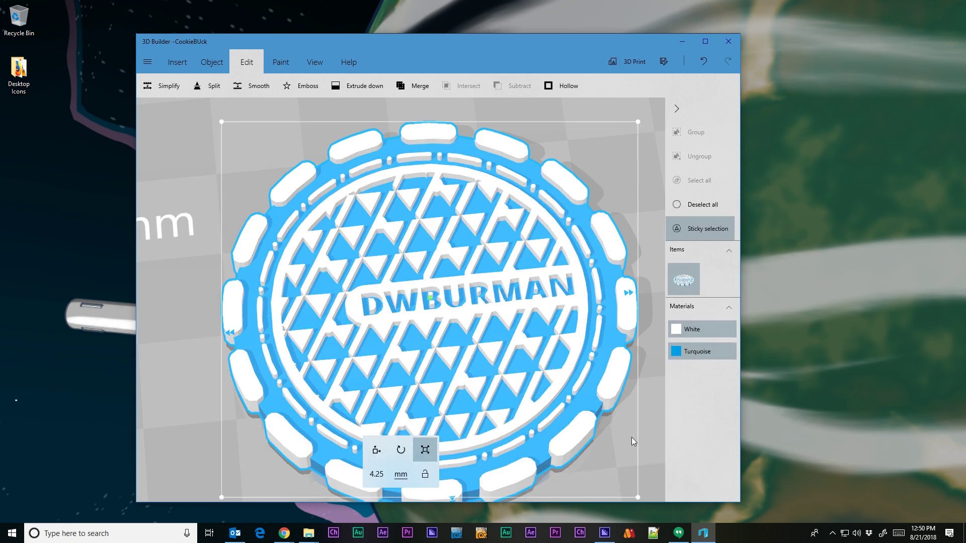
right_drag(632, 442, 619, 466)
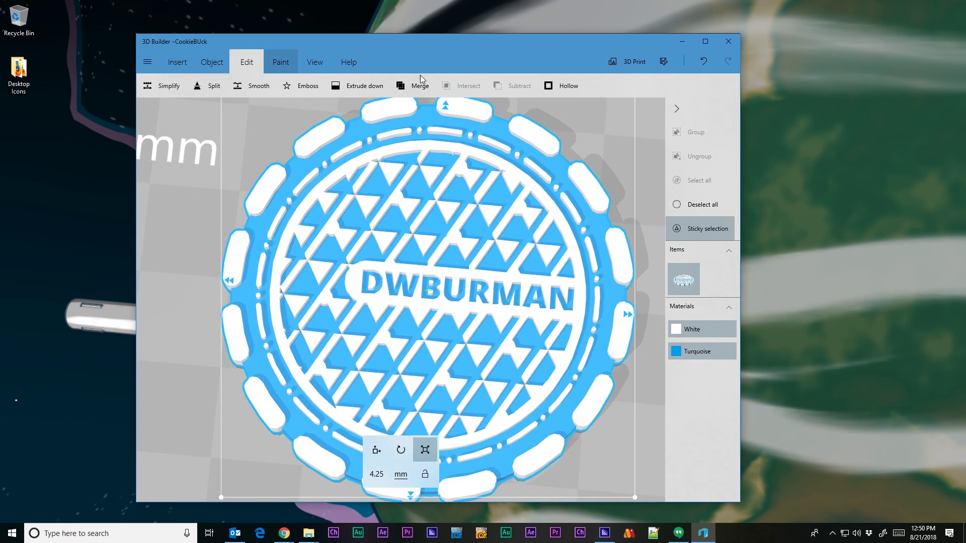
click(663, 61)
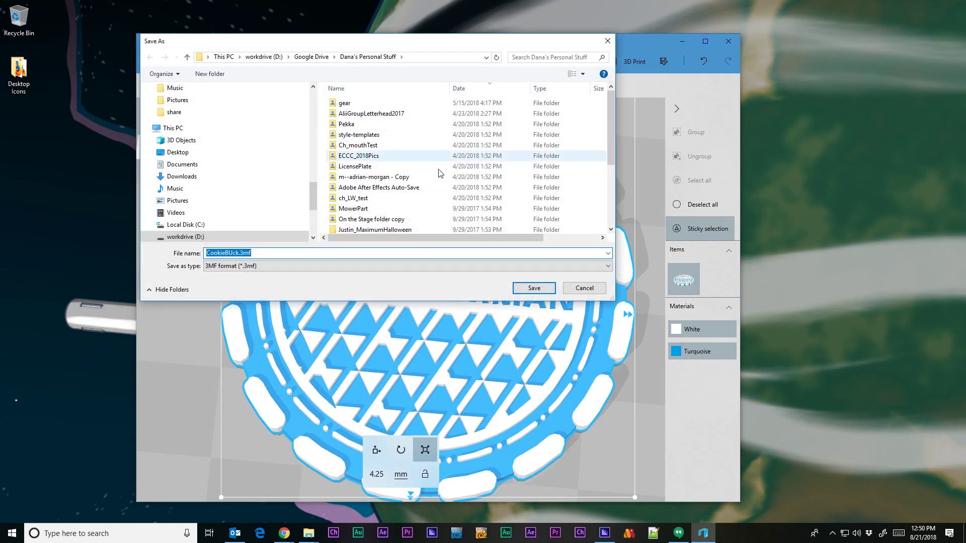
Save the model in STL format as CookieBUck_2, accepting the format warning.
click(281, 266)
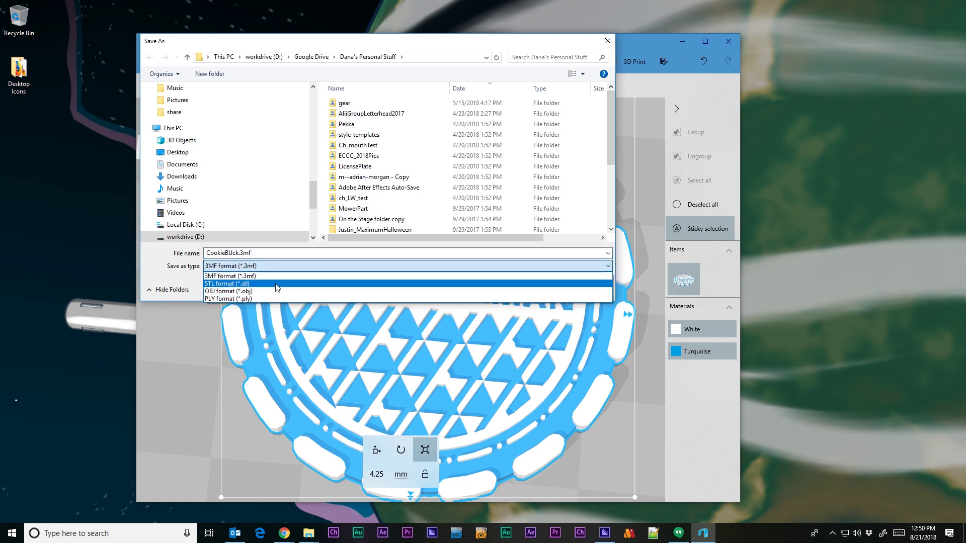
click(276, 283)
double_click(236, 252)
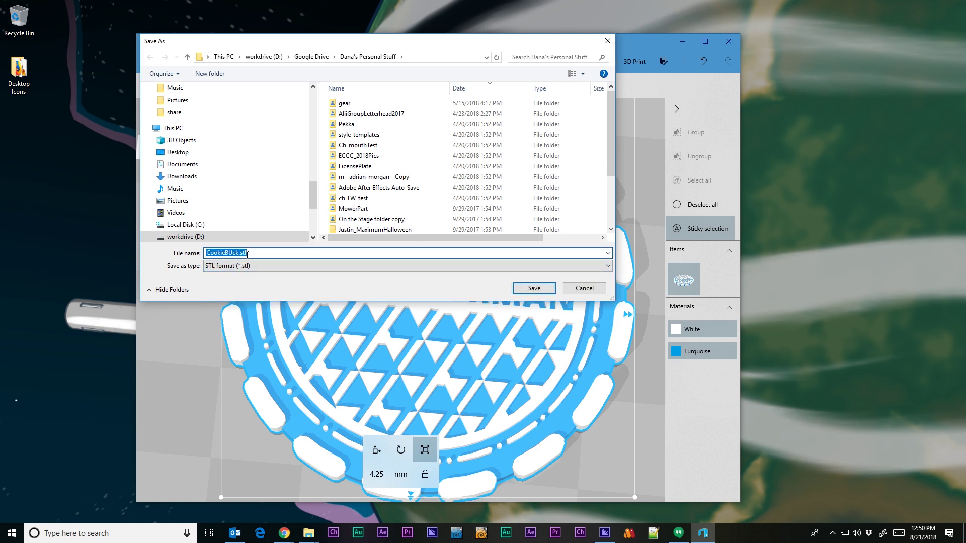
click(240, 255)
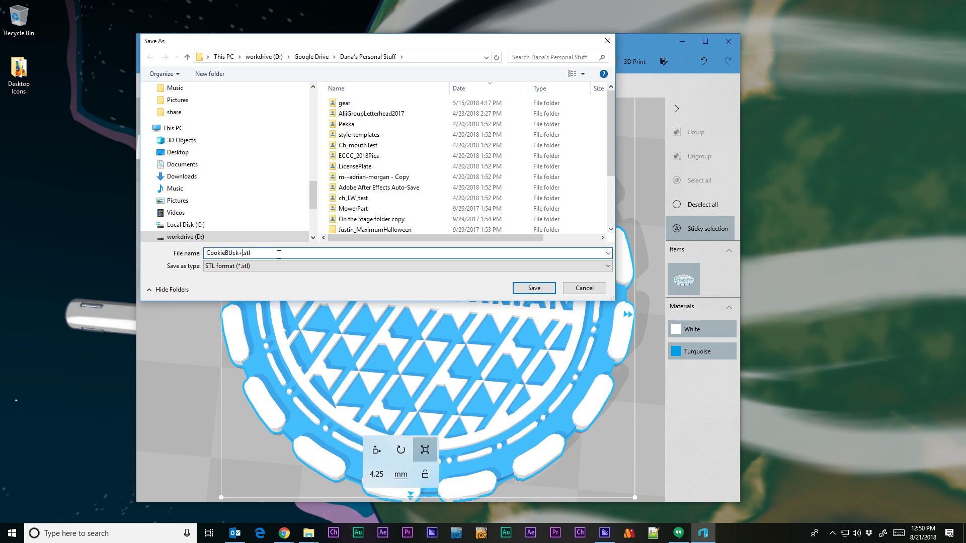
text(_2)
key(Return)
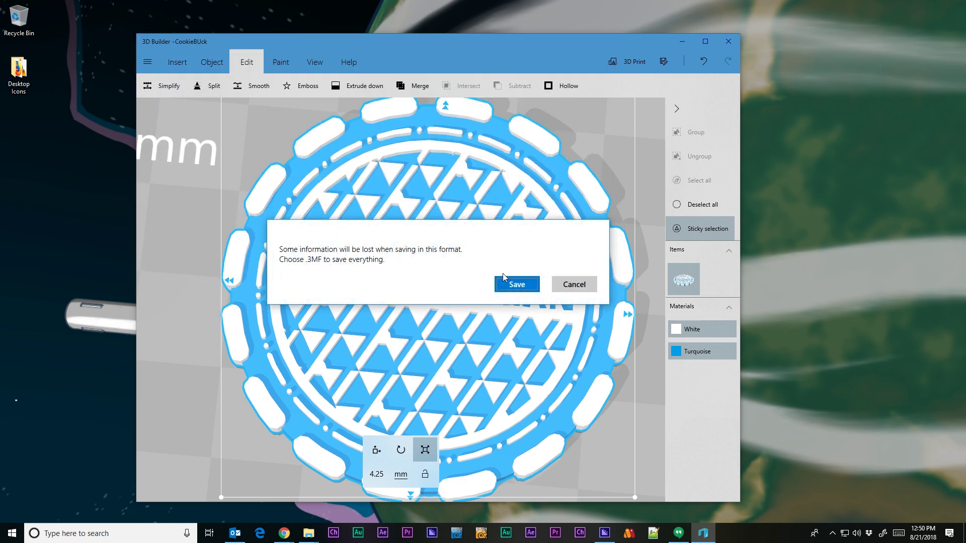
click(517, 284)
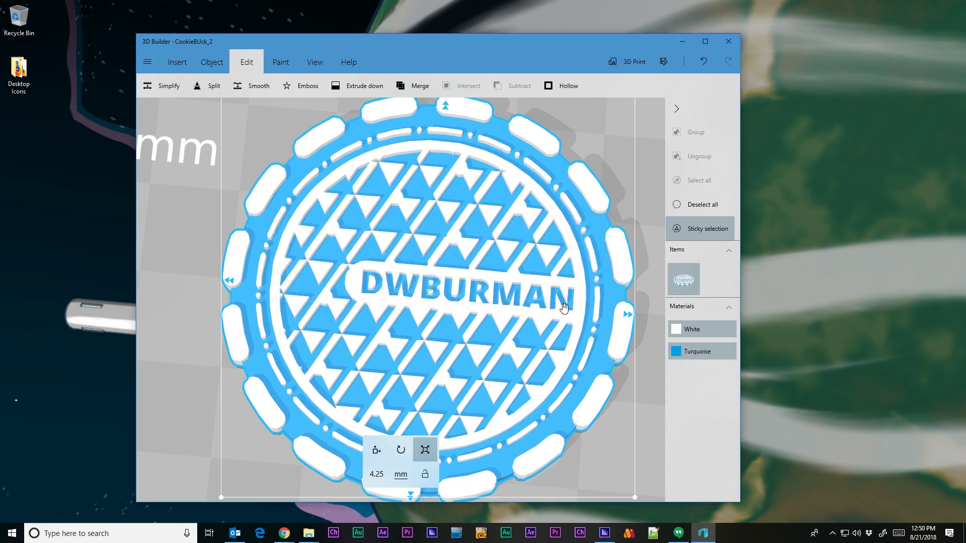
Tilt the CookieBUck_2 stamp about 30° with the Rotate tool's green ring so Cura re-slices it.
drag(609, 462, 595, 318)
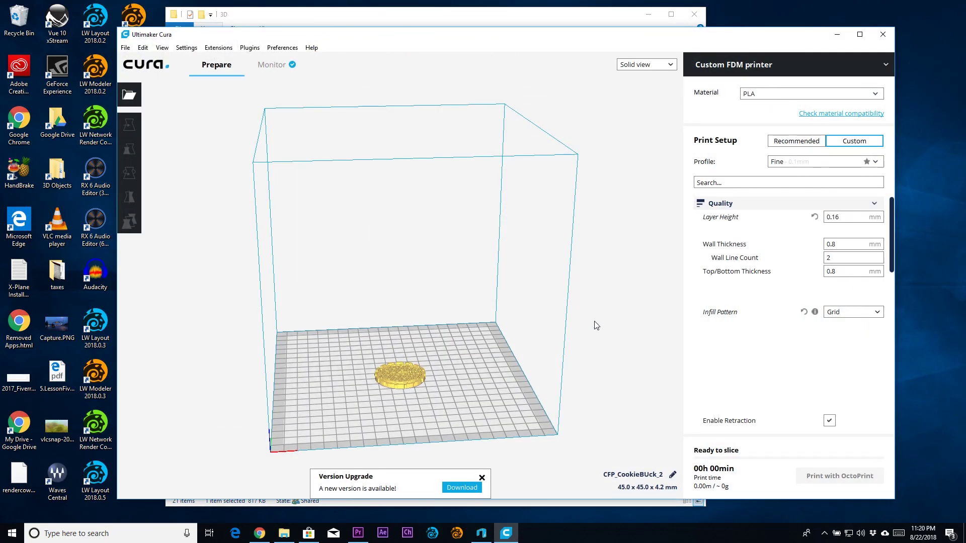
right_drag(604, 340, 437, 369)
scroll(438, 371, up, 5)
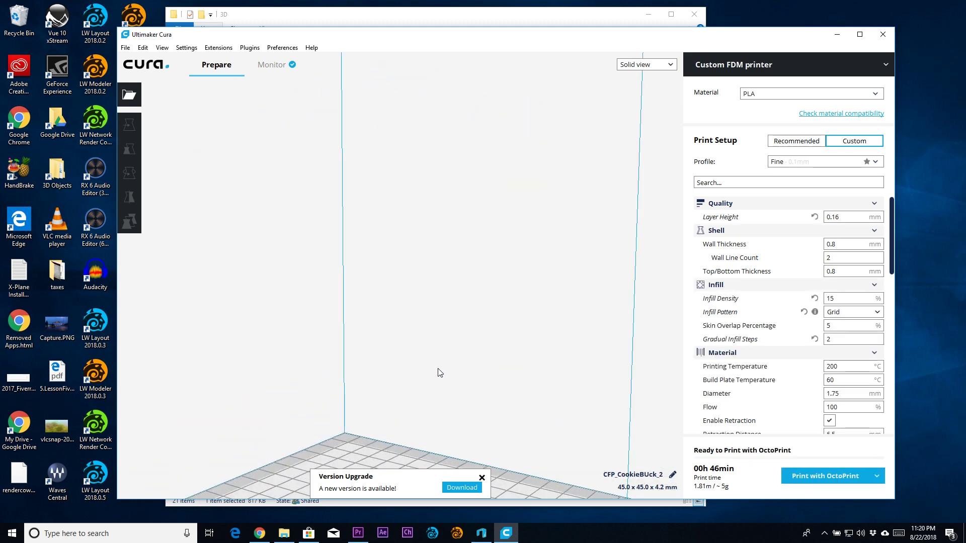
scroll(437, 372, down, 5)
right_drag(463, 244, 491, 157)
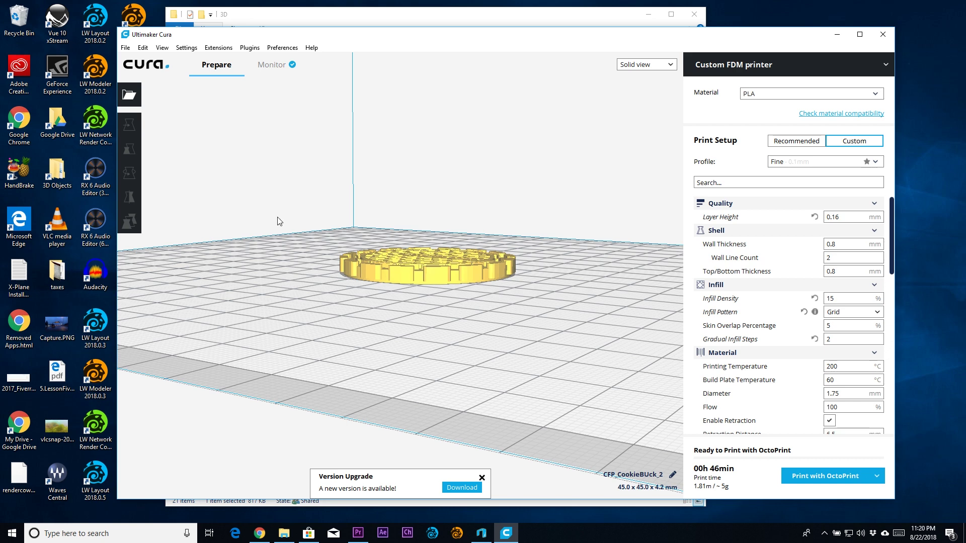
right_drag(276, 218, 250, 276)
click(397, 243)
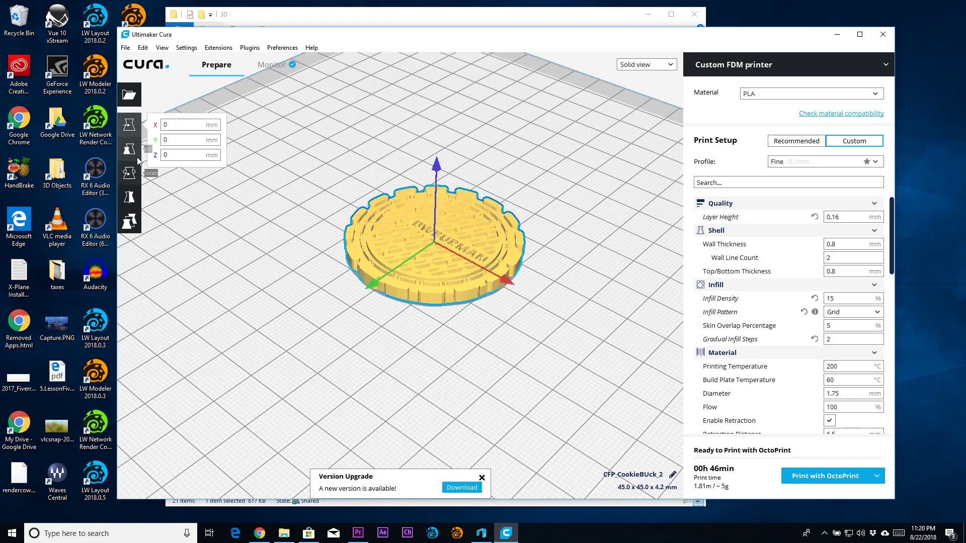
click(129, 172)
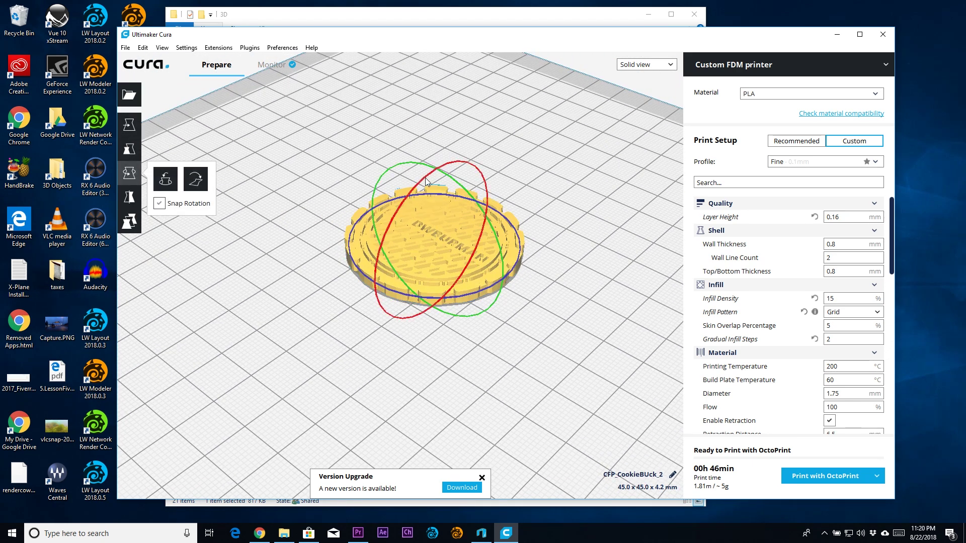
drag(403, 166, 377, 282)
click(300, 341)
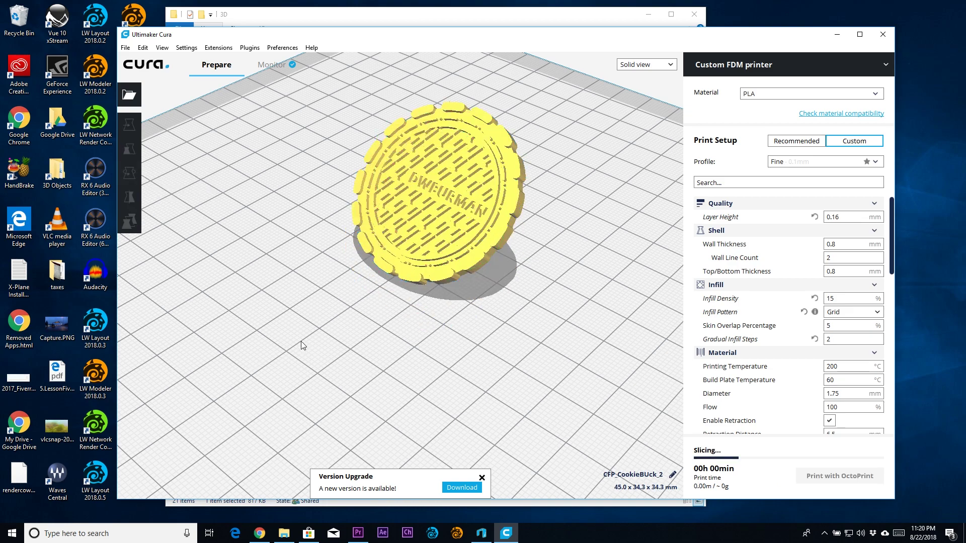
right_drag(301, 341, 589, 125)
Switch to Layer view and move the layer slider to 1, then back to all 213 layers.
click(649, 65)
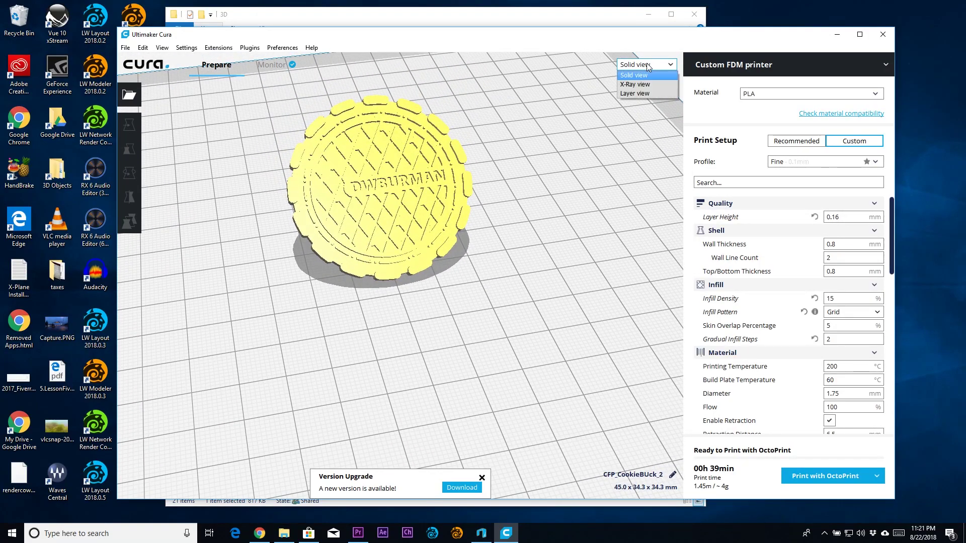
click(644, 94)
right_drag(304, 370, 505, 258)
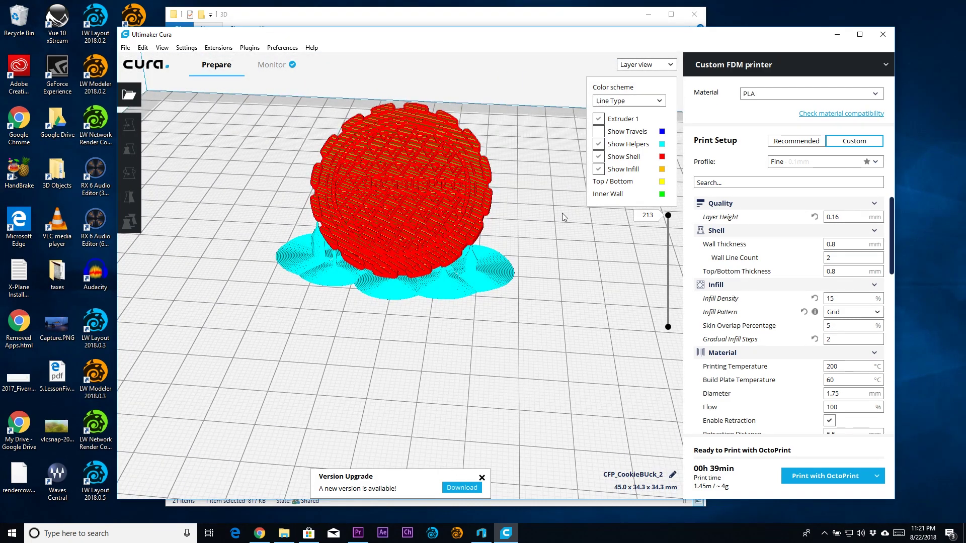
right_drag(550, 165, 535, 222)
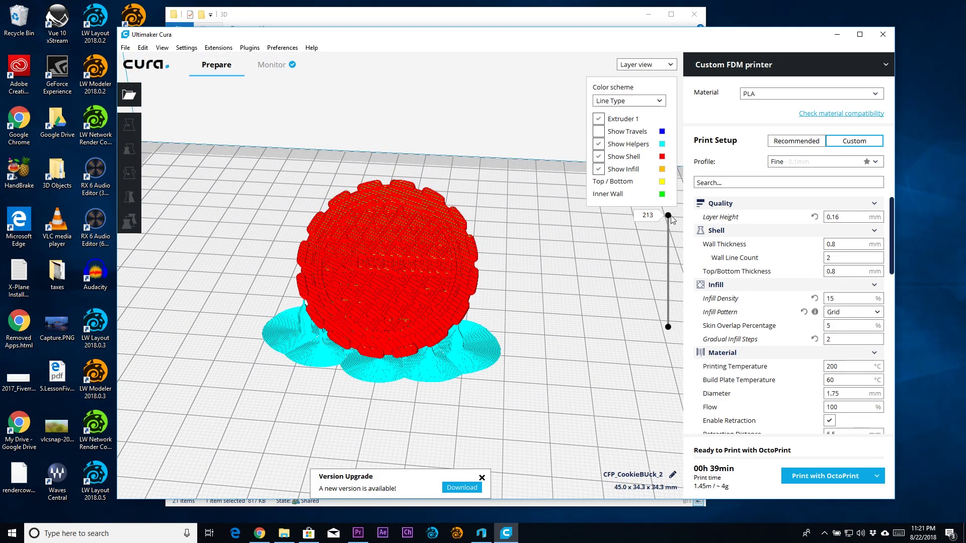
mouse_move(671, 232)
mouse_down()
mouse_move(664, 323)
mouse_move(665, 216)
mouse_up()
right_drag(553, 242, 363, 291)
scroll(362, 292, up, 3)
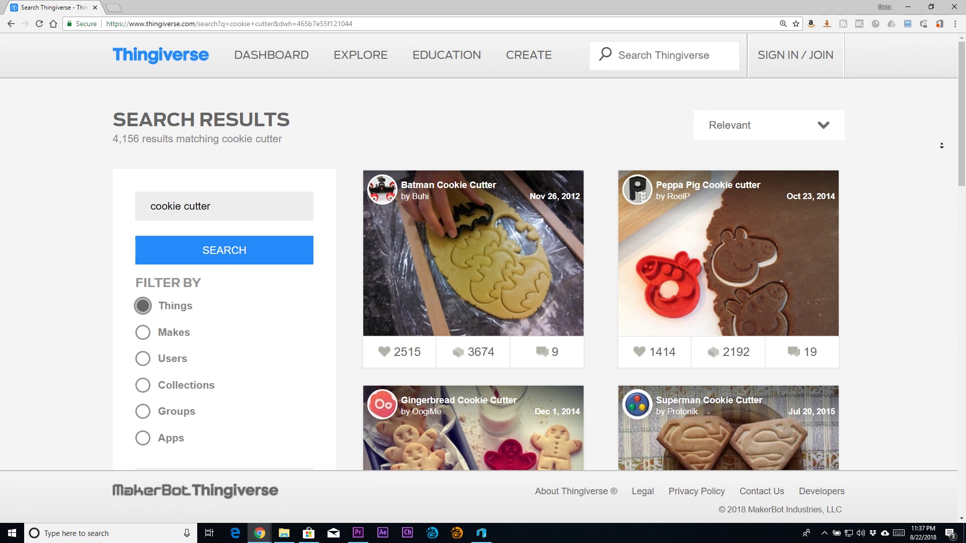
Scroll the cookie cutter results down to the Gingerbread, Superman, Christmas Sock and Snowman designs.
scroll(940, 146, down, 2)
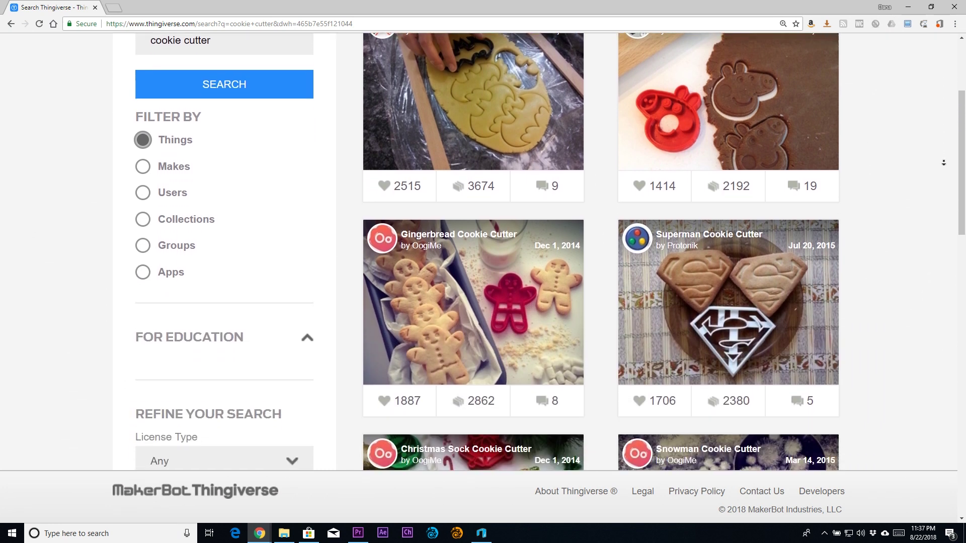
scroll(944, 163, down, 4)
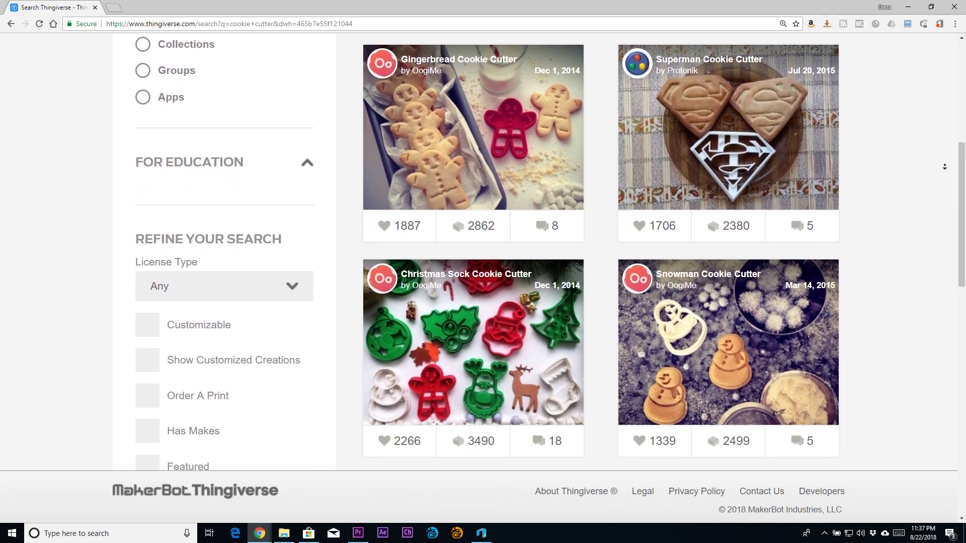
scroll(944, 166, down, 2)
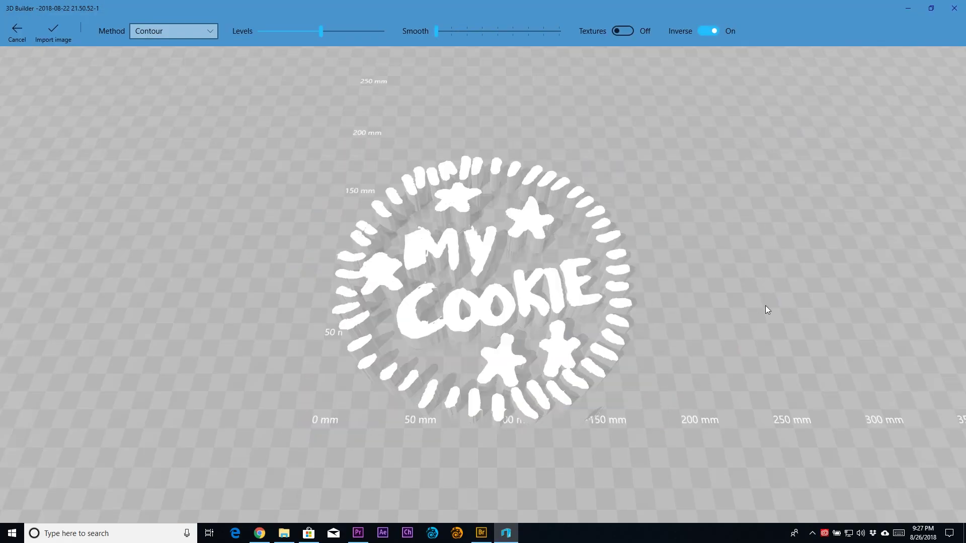
Import the My Cookie image at levels 88, add a flattened cylinder disc, and raise the stamp onto it.
drag(765, 306, 394, 140)
drag(308, 31, 317, 33)
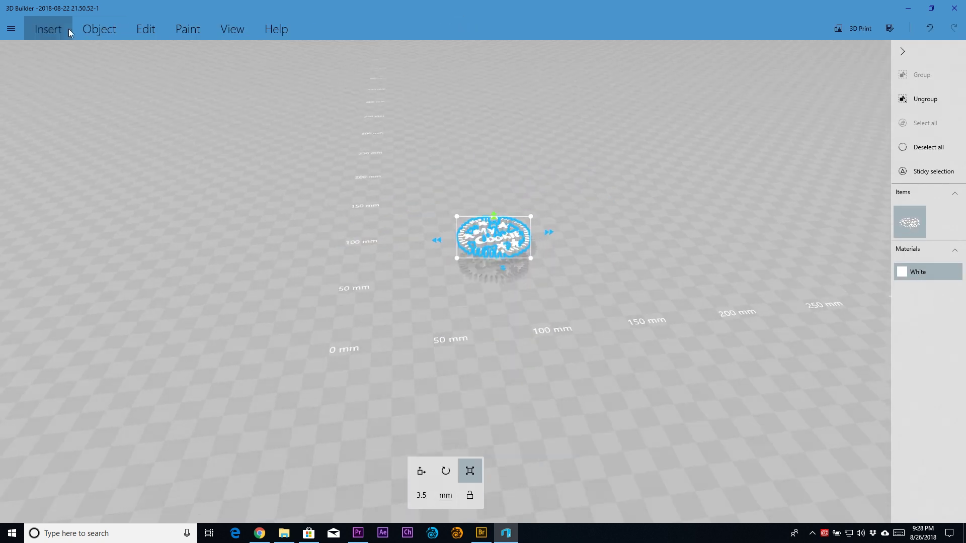
click(422, 496)
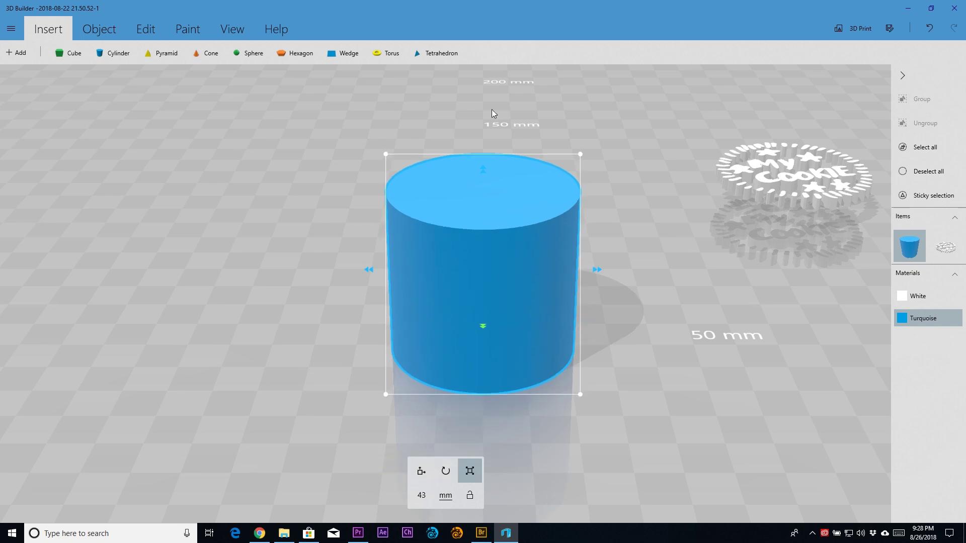
click(421, 495)
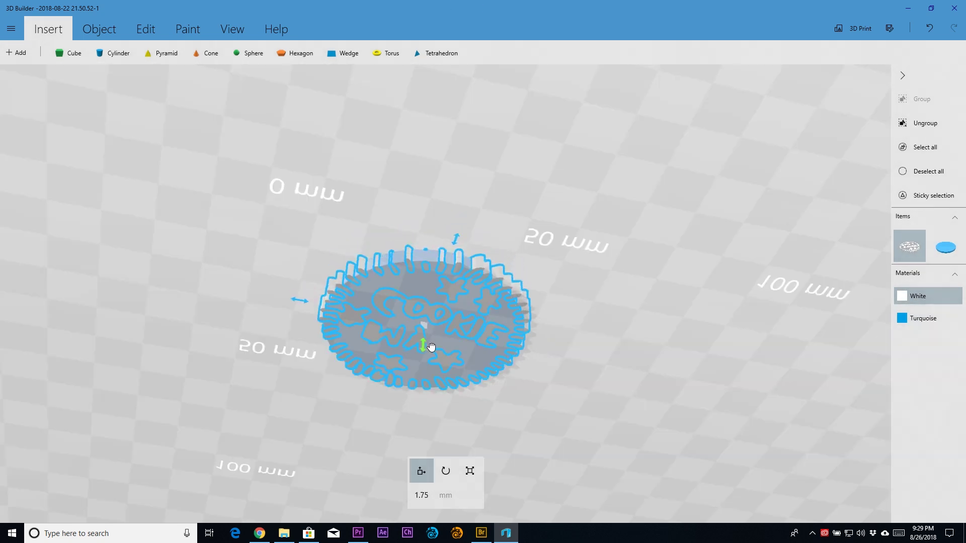
drag(431, 347, 491, 293)
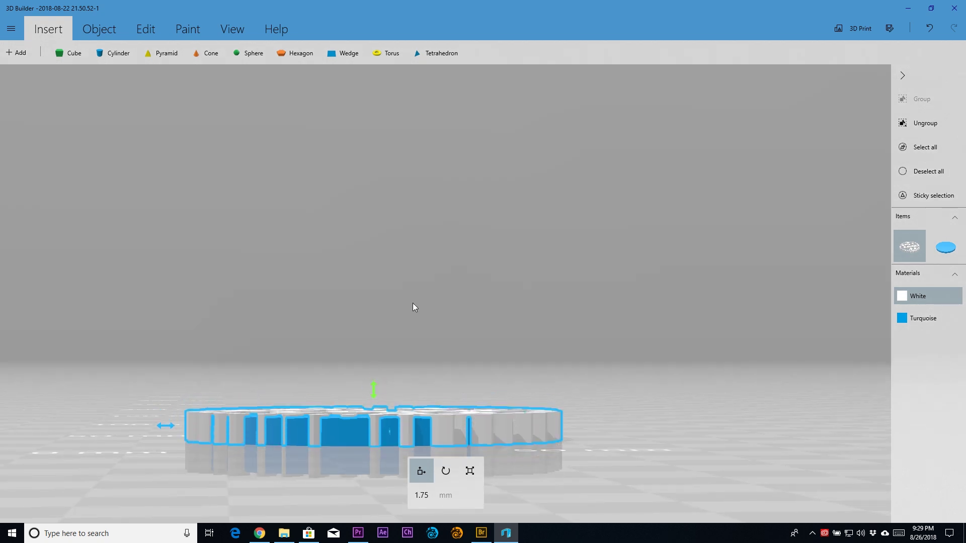